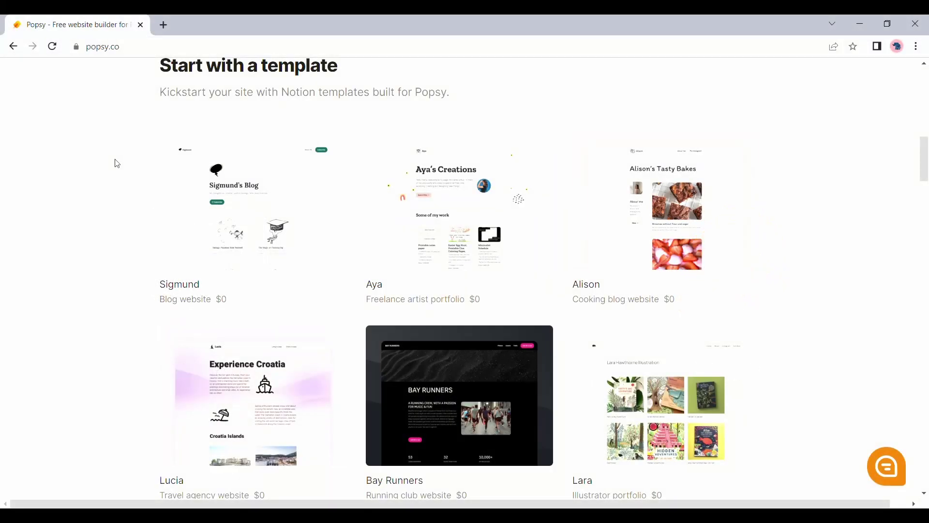
Open the Bay Runners template's details page and scroll to 'How to use this template'.
{"action": "scroll", "coordinate": [117, 163], "scroll_direction": "up", "scroll_amount": 12}
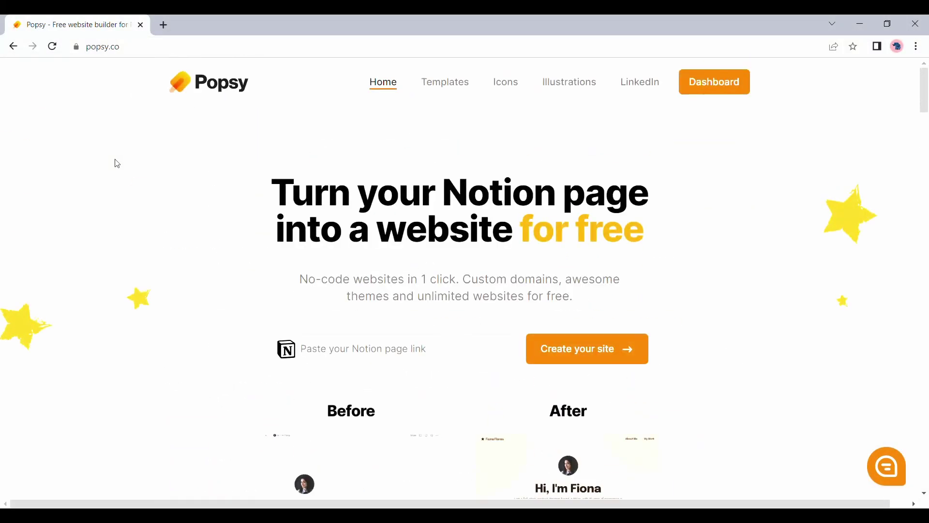
{"action": "scroll", "coordinate": [117, 163], "scroll_direction": "down", "scroll_amount": 2}
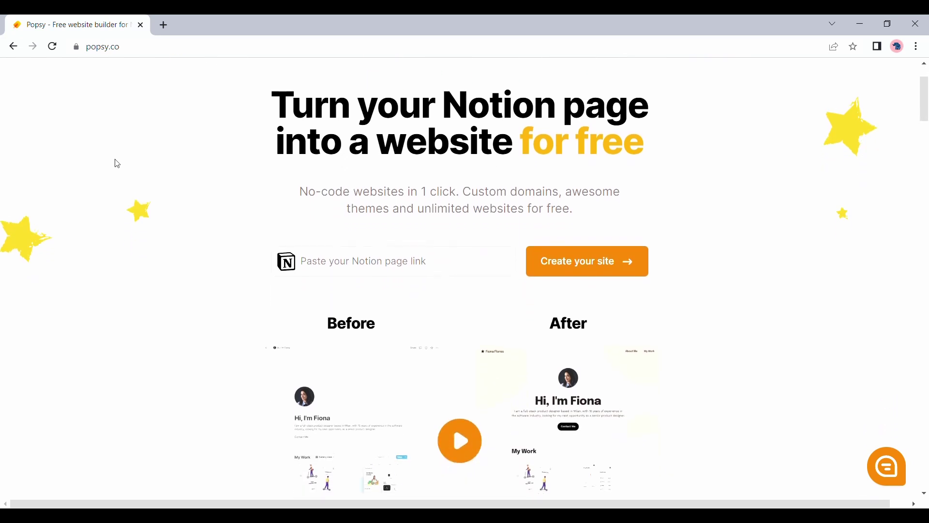
{"action": "scroll", "coordinate": [117, 164], "scroll_direction": "down", "scroll_amount": 4}
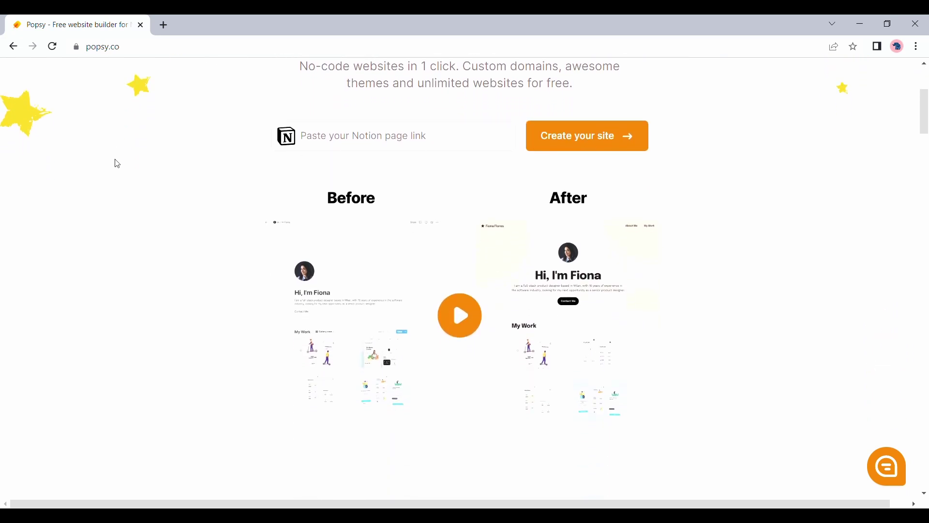
{"action": "scroll", "coordinate": [117, 163], "scroll_direction": "down", "scroll_amount": 3}
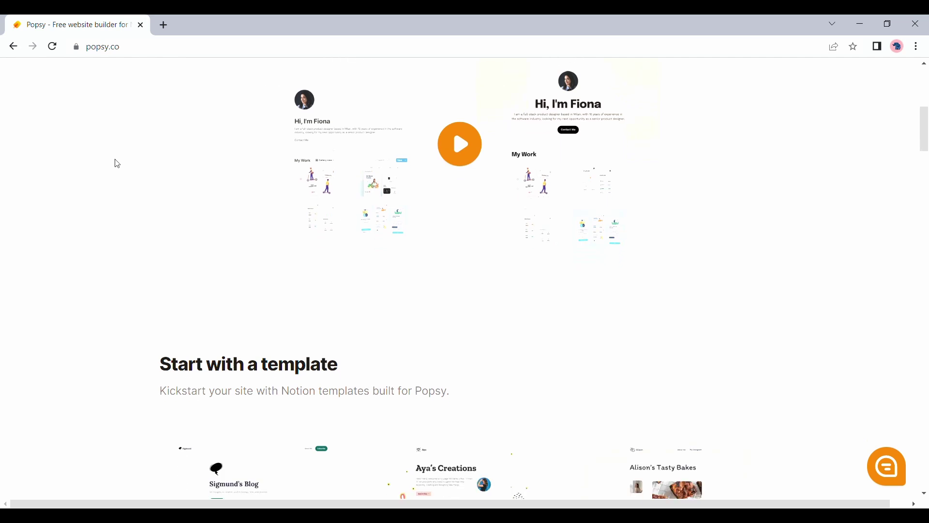
{"action": "scroll", "coordinate": [117, 163], "scroll_direction": "down", "scroll_amount": 3}
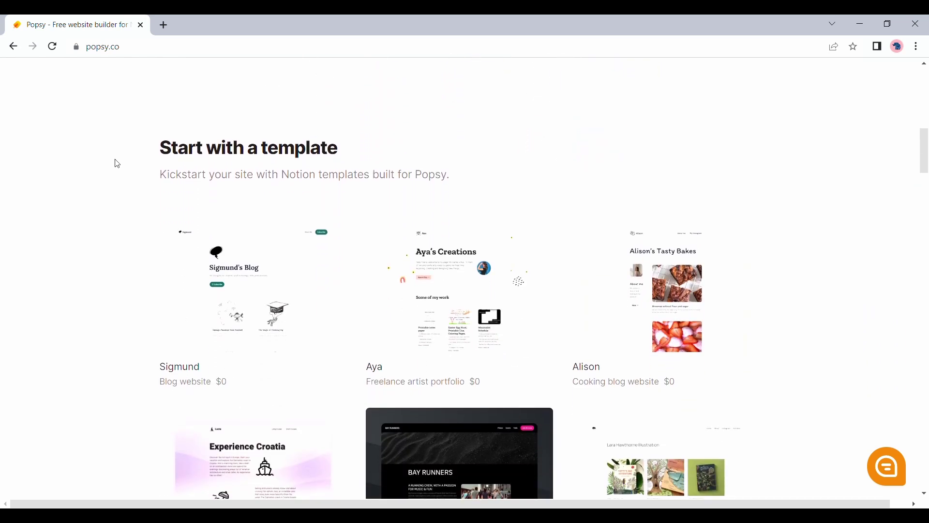
{"action": "scroll", "coordinate": [117, 163], "scroll_direction": "down", "scroll_amount": 3}
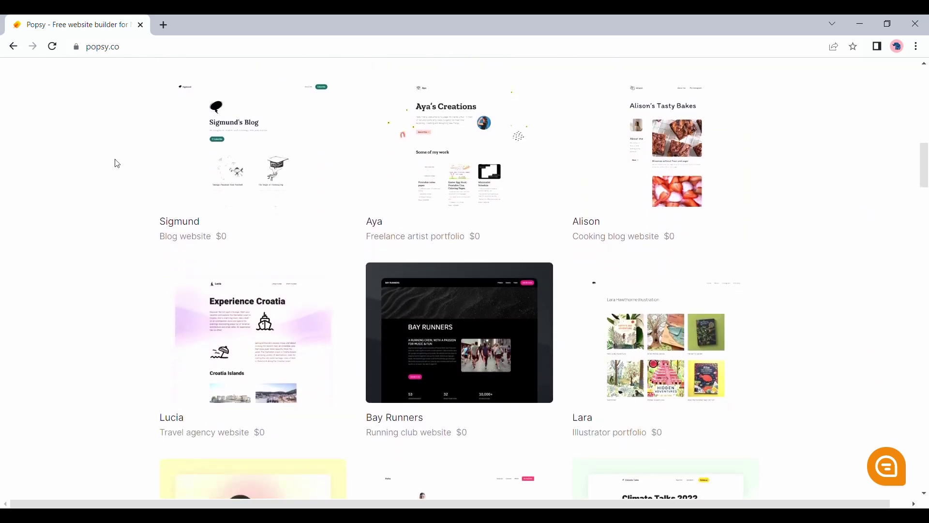
{"action": "left_click", "coordinate": [554, 344]}
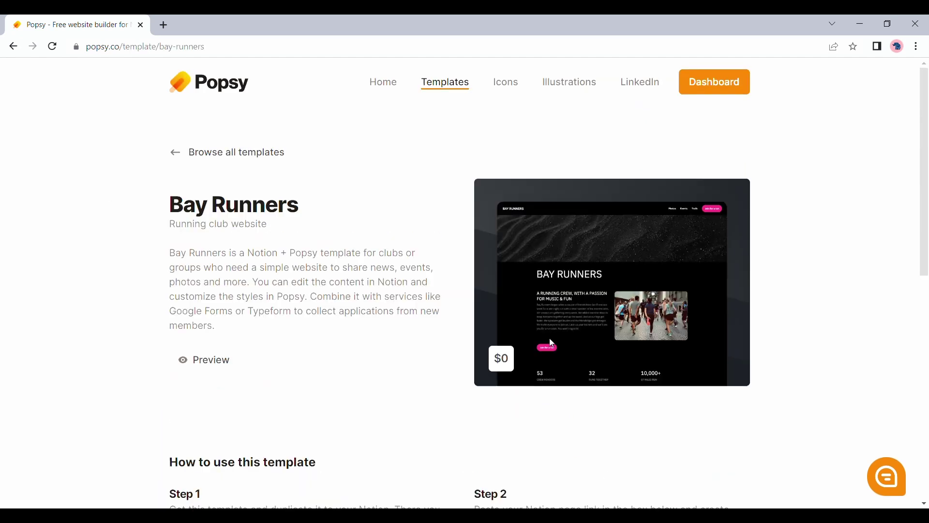
{"action": "scroll", "coordinate": [384, 339], "scroll_direction": "down", "scroll_amount": 4}
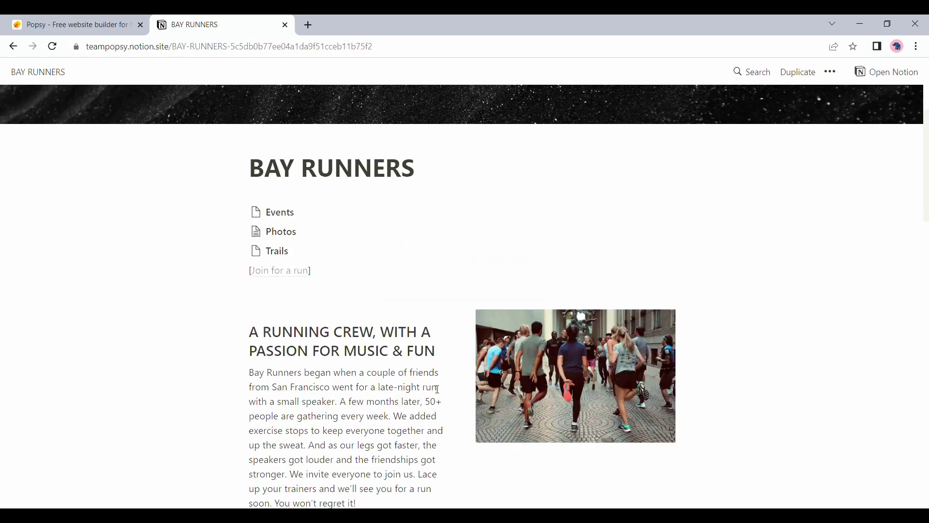
Open the BAY RUNNERS Notion template in a new tab, then return to Popsy's template page.
{"action": "mouse_move", "coordinate": [273, 276]}
{"action": "key", "text": "ctrl+shift+Tab"}
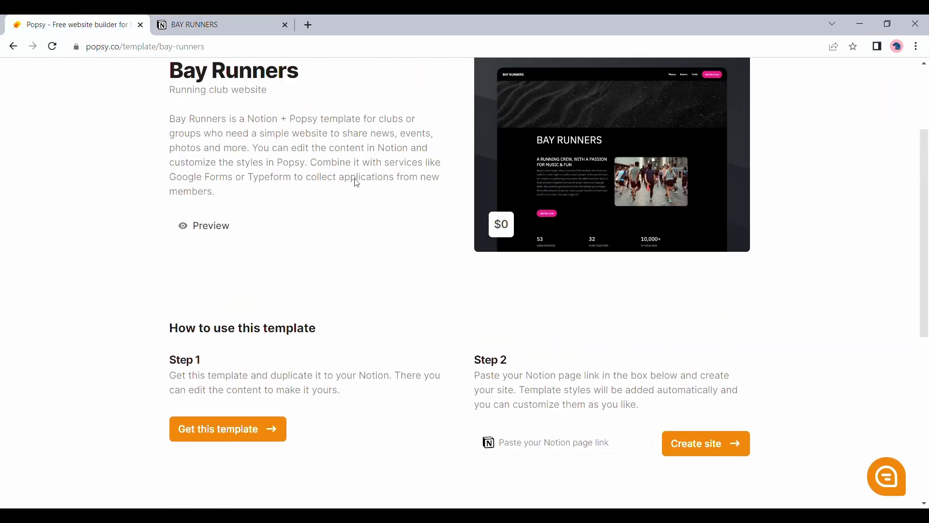
Go to the duplicated BAY RUNNERS page in your own Notion workspace.
{"action": "scroll", "coordinate": [357, 182], "scroll_direction": "up", "scroll_amount": 2}
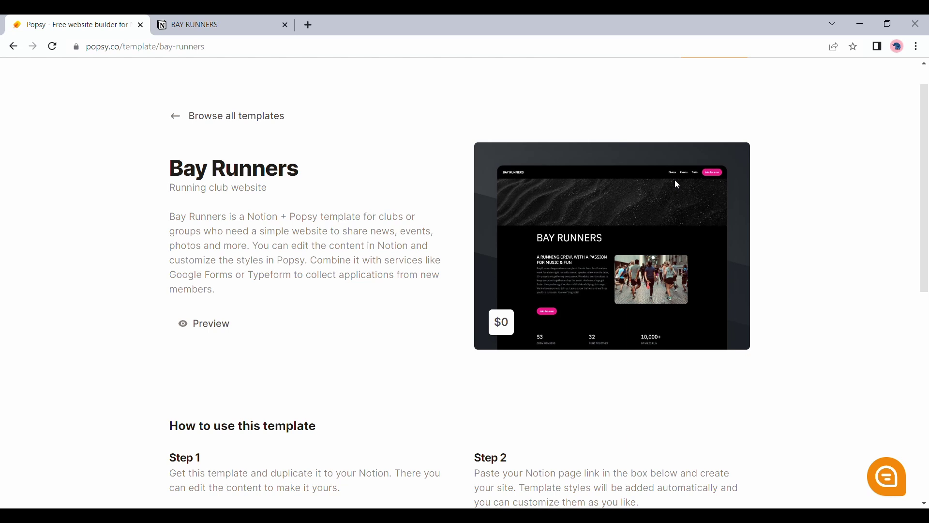
{"action": "left_click", "coordinate": [247, 19]}
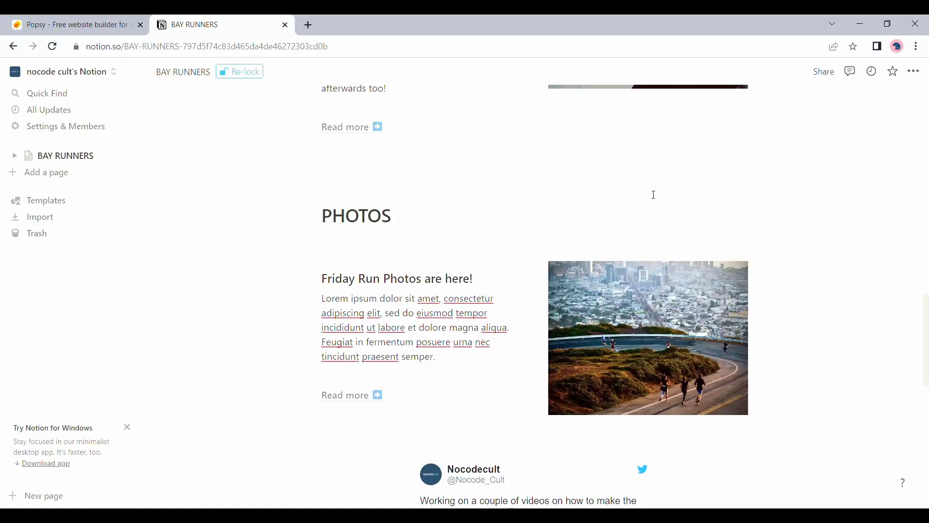
{"action": "scroll", "coordinate": [653, 194], "scroll_direction": "down", "scroll_amount": 4}
{"action": "scroll", "coordinate": [653, 196], "scroll_direction": "down", "scroll_amount": 2}
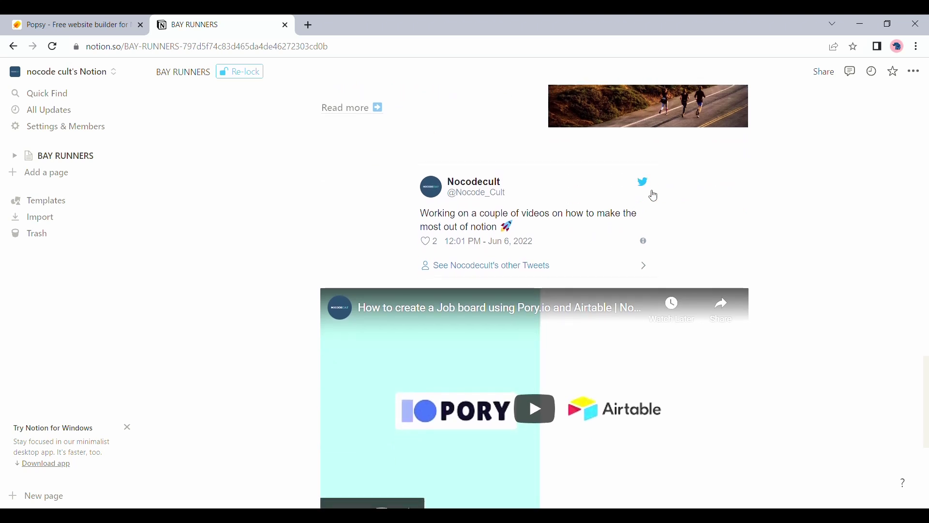
{"action": "scroll", "coordinate": [654, 195], "scroll_direction": "down", "scroll_amount": 5}
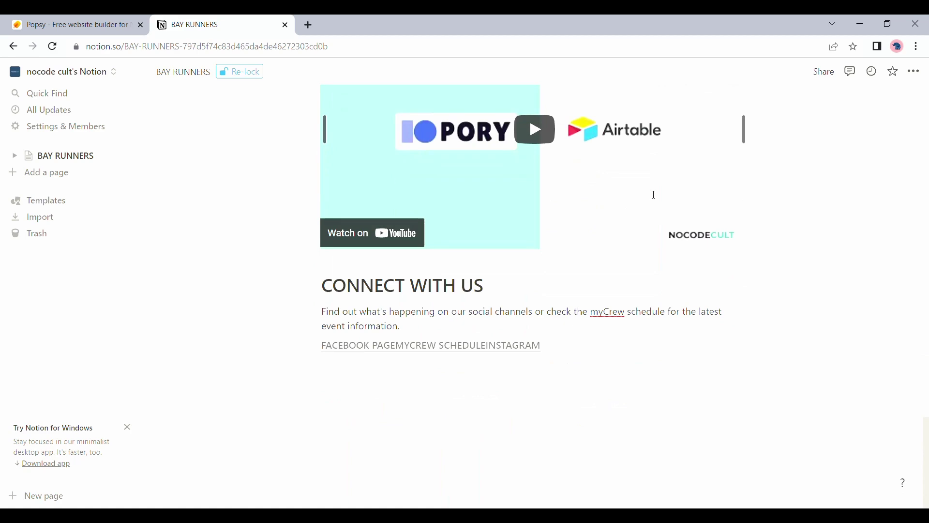
{"action": "scroll", "coordinate": [654, 195], "scroll_direction": "up", "scroll_amount": 12}
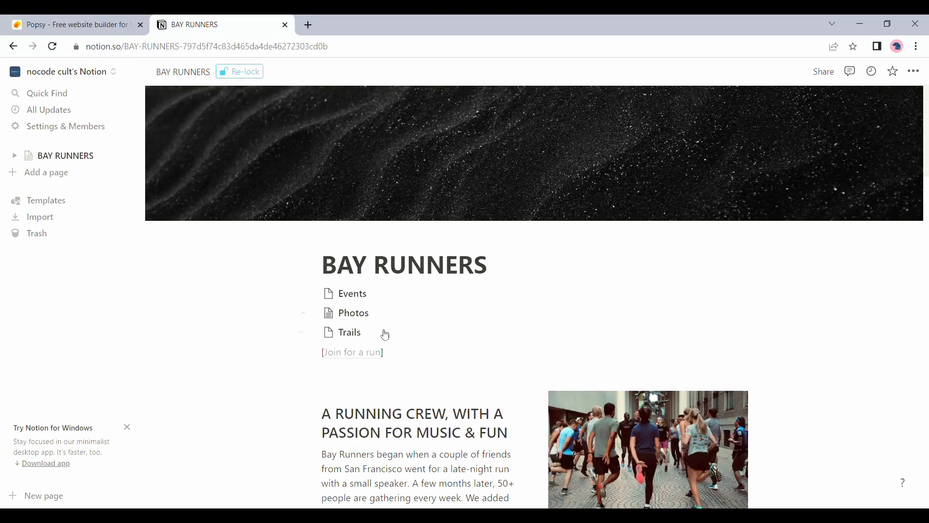
{"action": "scroll", "coordinate": [385, 335], "scroll_direction": "down", "scroll_amount": 20}
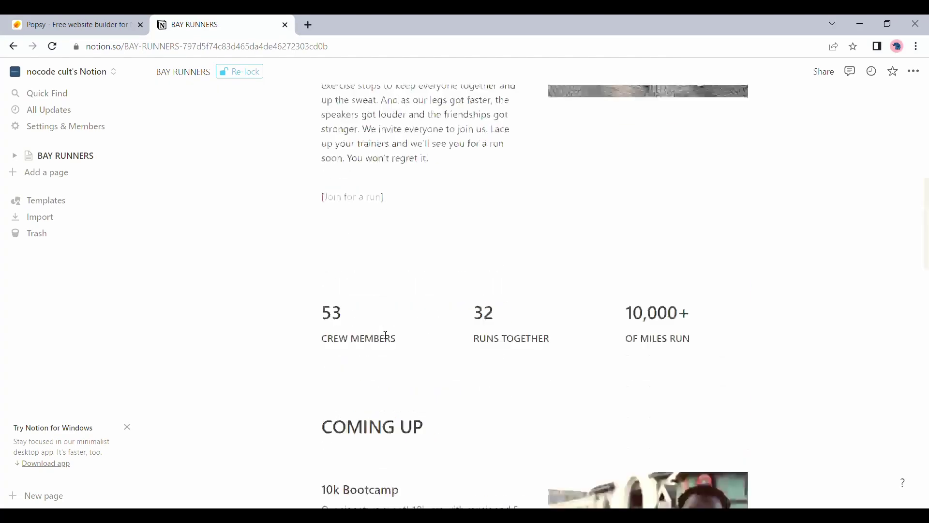
{"action": "scroll", "coordinate": [385, 335], "scroll_direction": "up", "scroll_amount": 3}
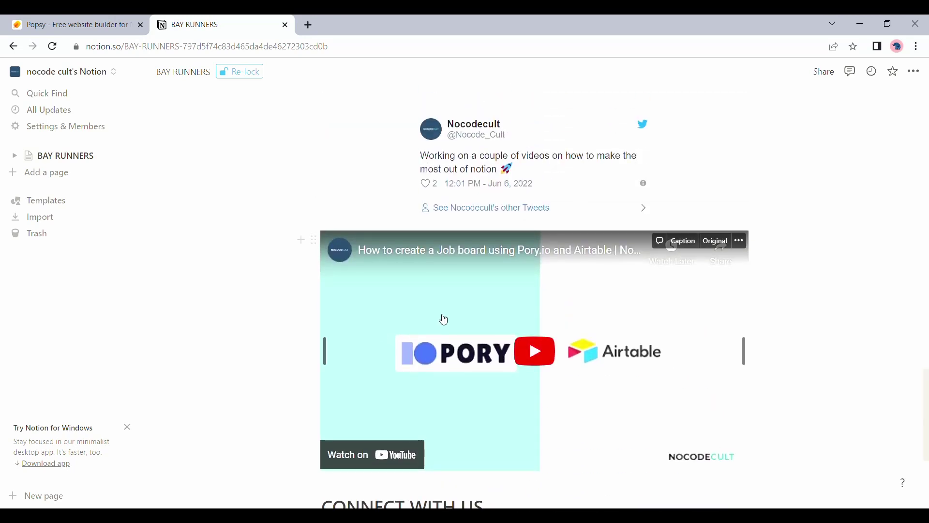
{"action": "scroll", "coordinate": [445, 319], "scroll_direction": "up", "scroll_amount": 15}
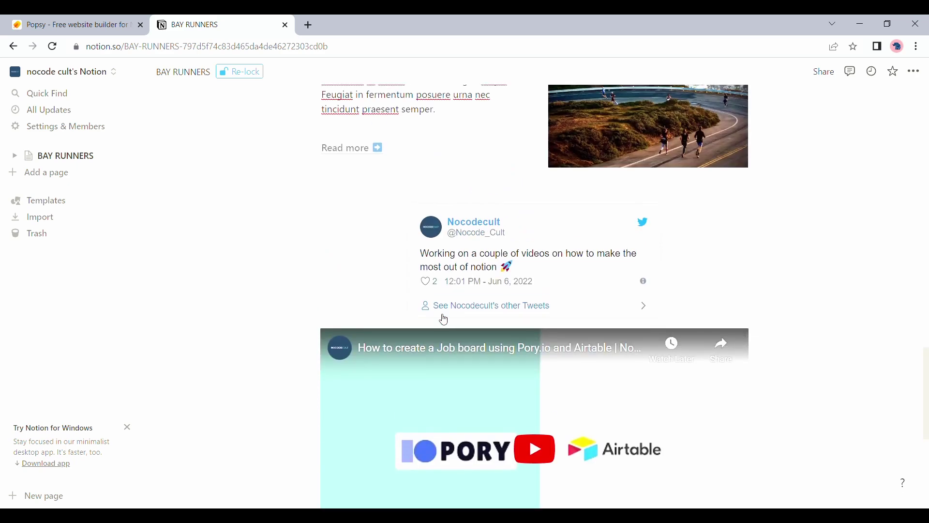
{"action": "scroll", "coordinate": [444, 319], "scroll_direction": "up", "scroll_amount": 2}
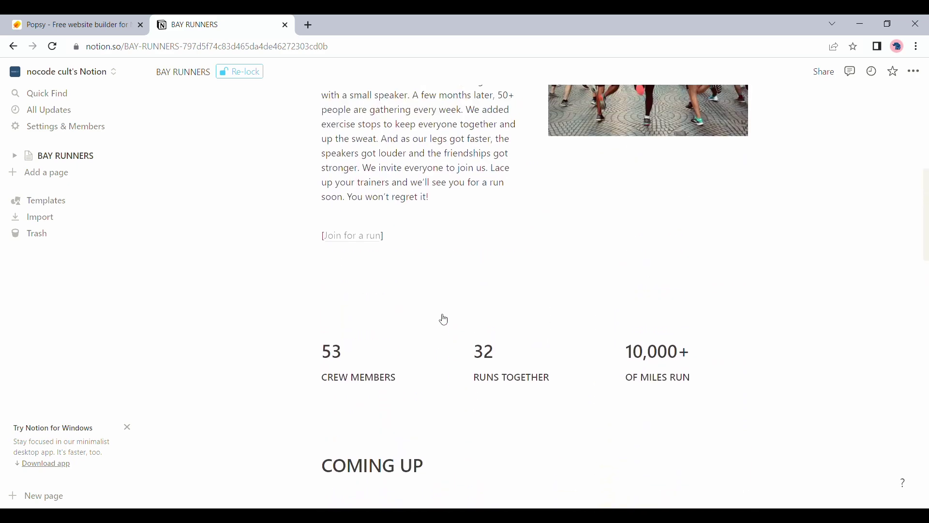
{"action": "scroll", "coordinate": [444, 320], "scroll_direction": "up", "scroll_amount": 9}
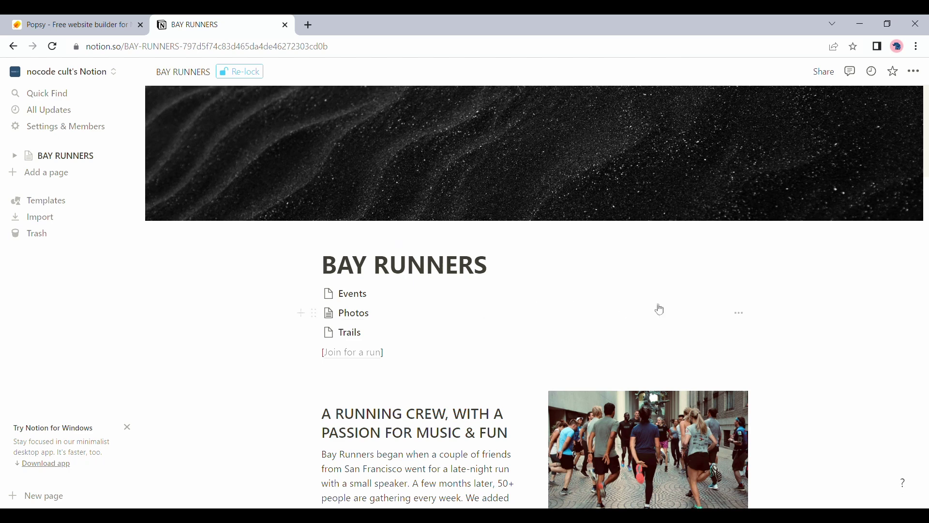
{"action": "mouse_move", "coordinate": [748, 87]}
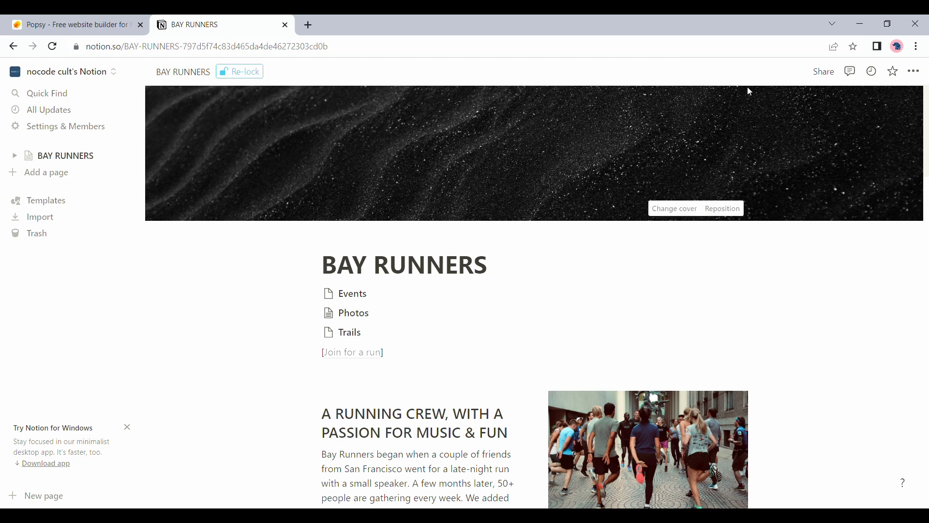
Replace the dark sand cover with the NASA Archive astronaut moon photo from the Gallery.
{"action": "left_click", "coordinate": [679, 209]}
{"action": "scroll", "coordinate": [634, 386], "scroll_direction": "down", "scroll_amount": 5}
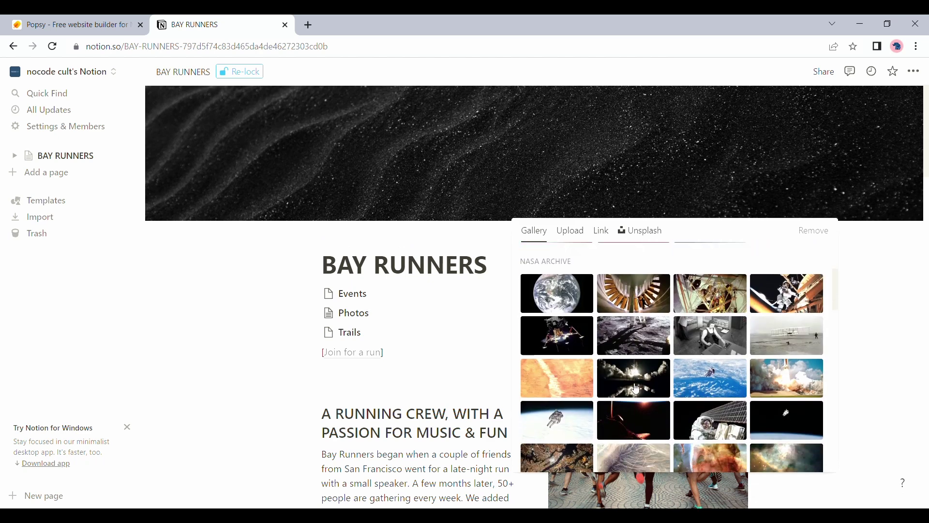
{"action": "scroll", "coordinate": [637, 388], "scroll_direction": "down", "scroll_amount": 1}
{"action": "left_click", "coordinate": [665, 303]}
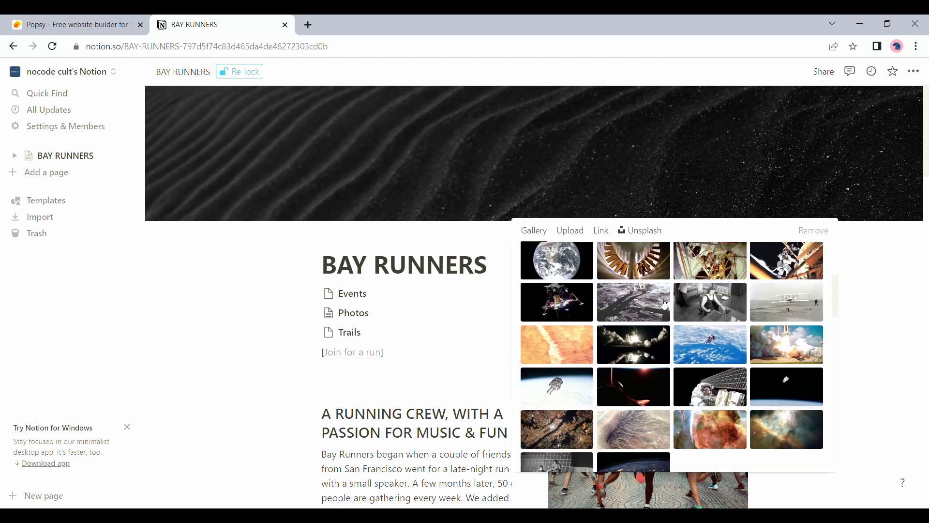
{"action": "left_click", "coordinate": [665, 304]}
{"action": "left_click", "coordinate": [884, 290]}
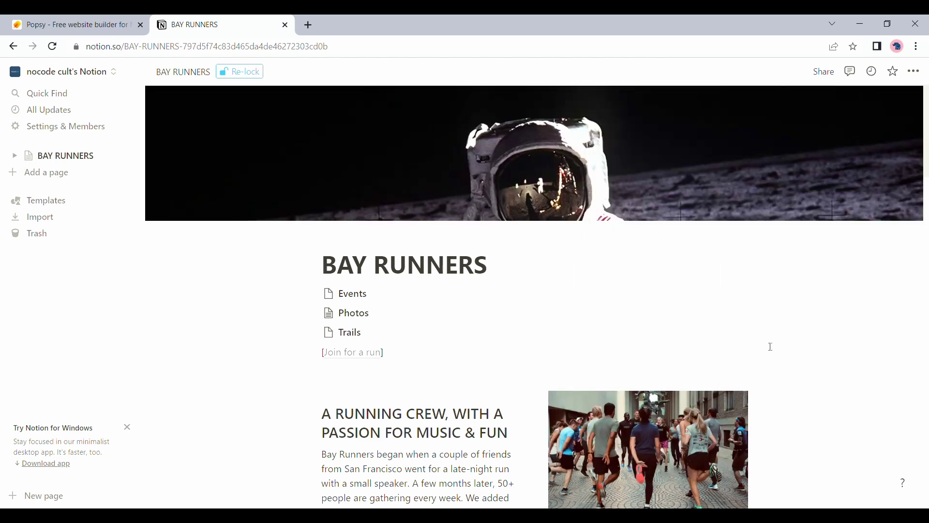
{"action": "scroll", "coordinate": [695, 388], "scroll_direction": "down", "scroll_amount": 2}
Share the BAY RUNNERS page to the web, copy its public link, and return to Popsy.
{"action": "scroll", "coordinate": [695, 388], "scroll_direction": "up", "scroll_amount": 2}
{"action": "left_click", "coordinate": [832, 77]}
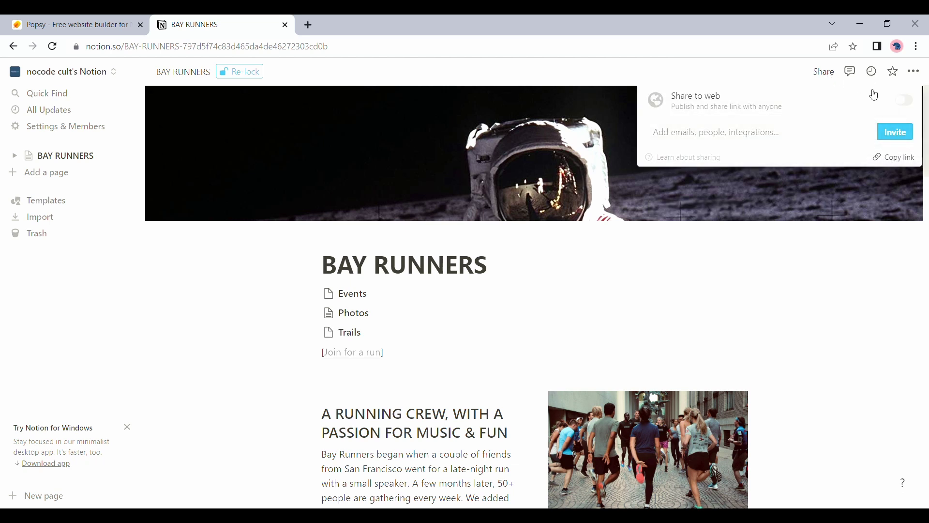
{"action": "left_click", "coordinate": [900, 101]}
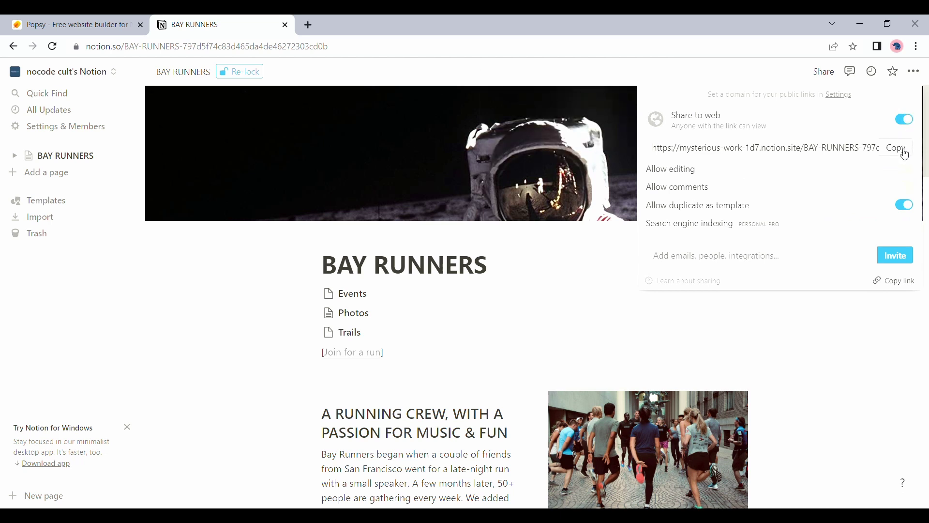
{"action": "left_click", "coordinate": [905, 151]}
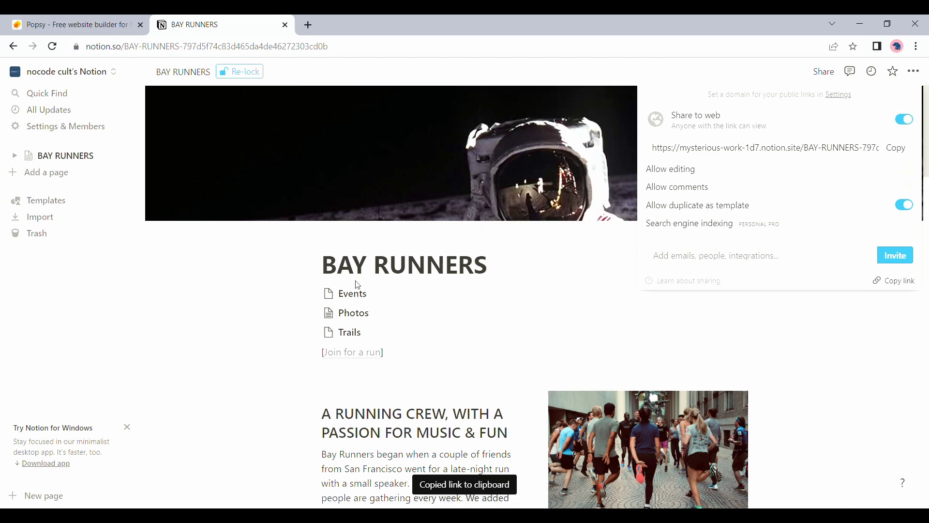
{"action": "left_click", "coordinate": [83, 18]}
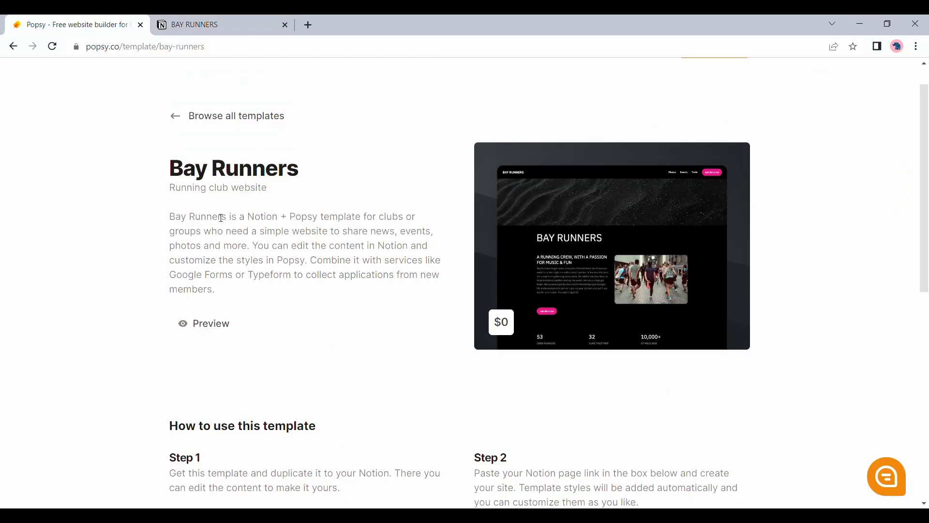
Paste the BAY RUNNERS link into Step 2, create the site, and sign in with Google.
{"action": "scroll", "coordinate": [237, 267], "scroll_direction": "down", "scroll_amount": 1}
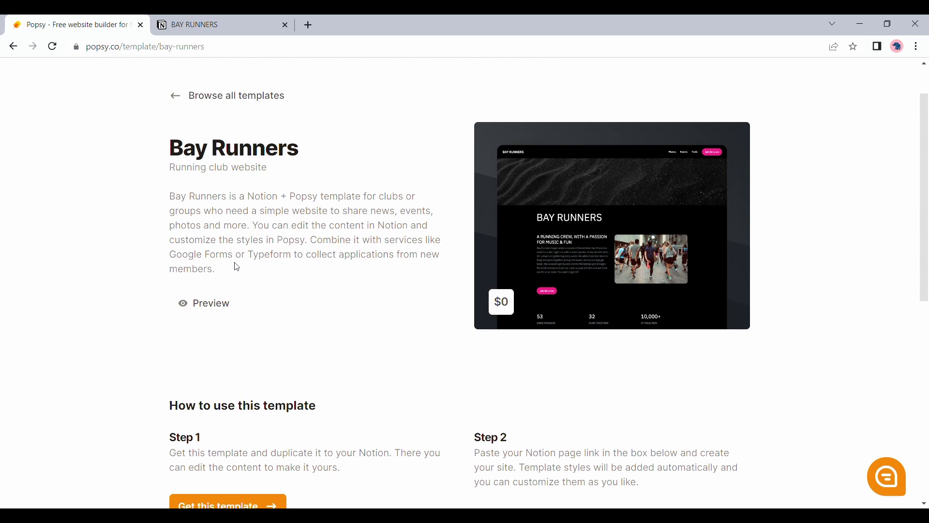
{"action": "scroll", "coordinate": [237, 267], "scroll_direction": "down", "scroll_amount": 4}
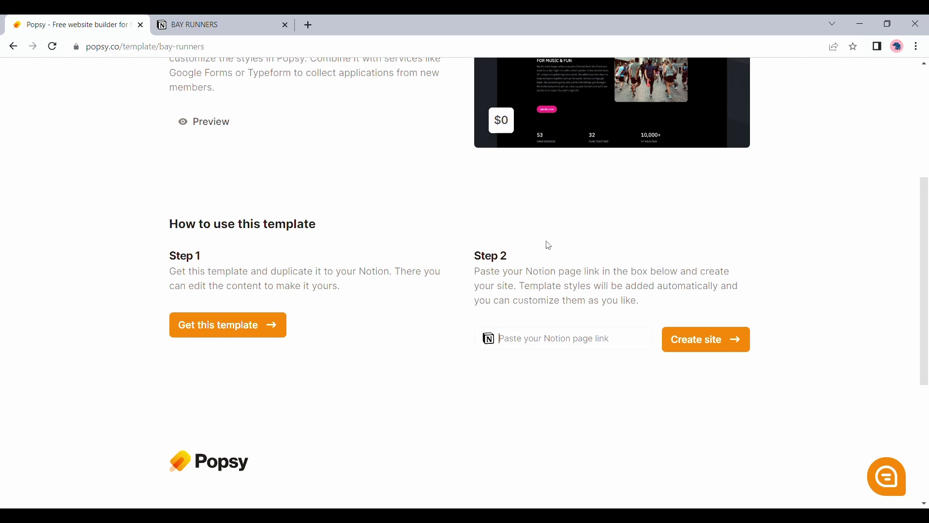
{"action": "key", "text": "ctrl+v"}
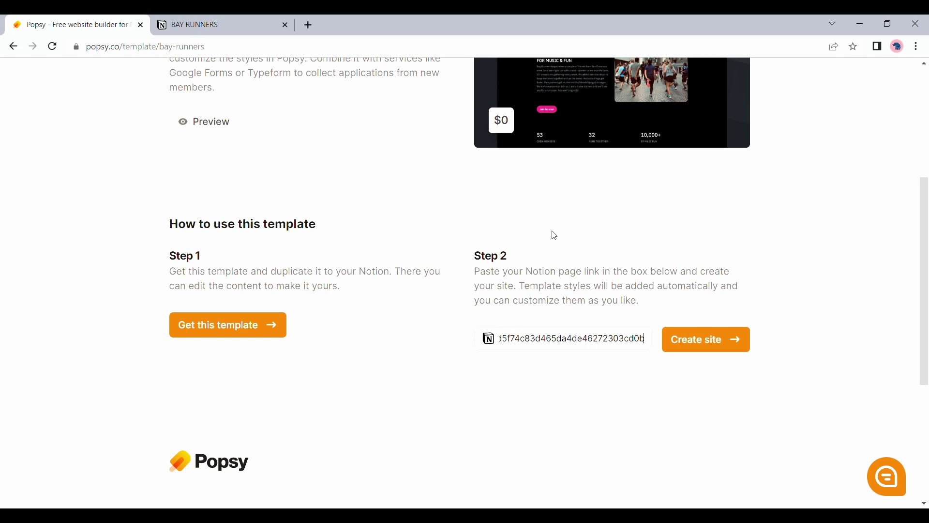
{"action": "left_click", "coordinate": [680, 342]}
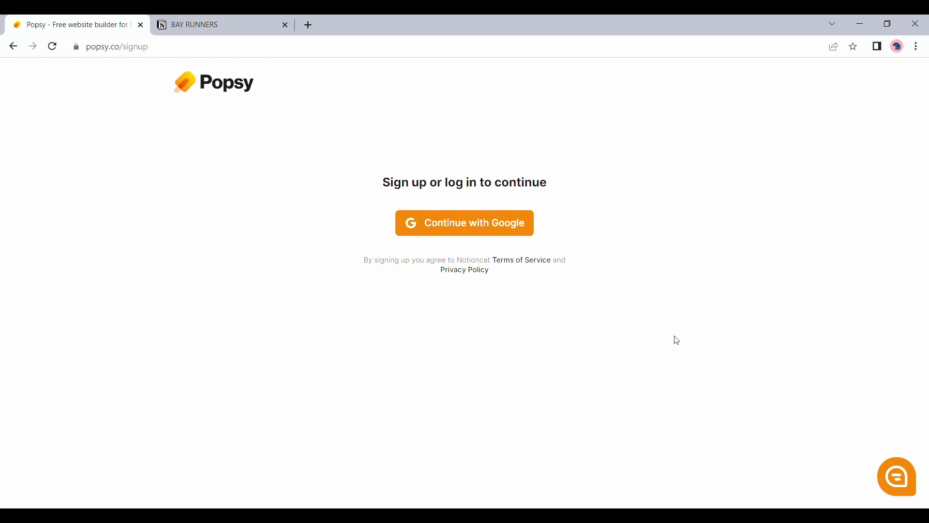
{"action": "left_click", "coordinate": [481, 232]}
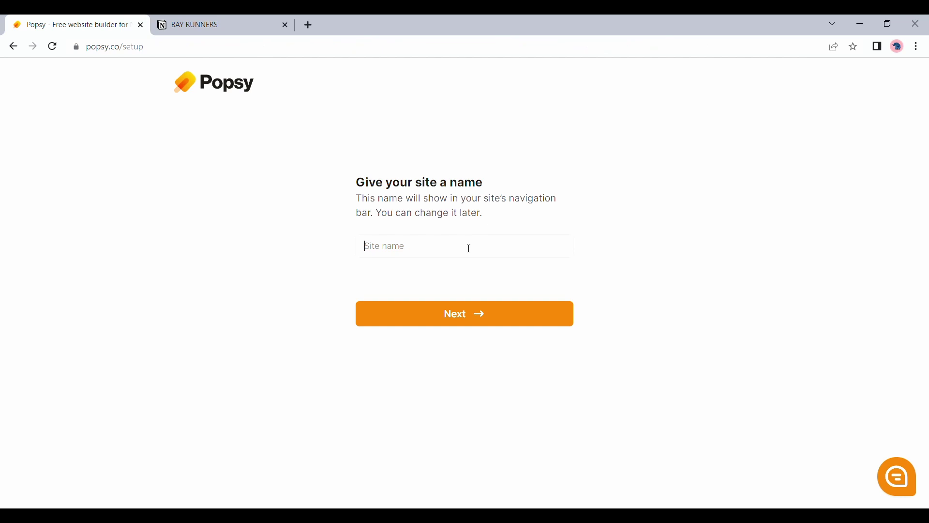
Name the site 'Mysite', choose Landing page as its type, and advance through the tips.
{"action": "left_click", "coordinate": [469, 249]}
{"action": "type", "text": "Mysite"}
{"action": "left_click", "coordinate": [460, 319]}
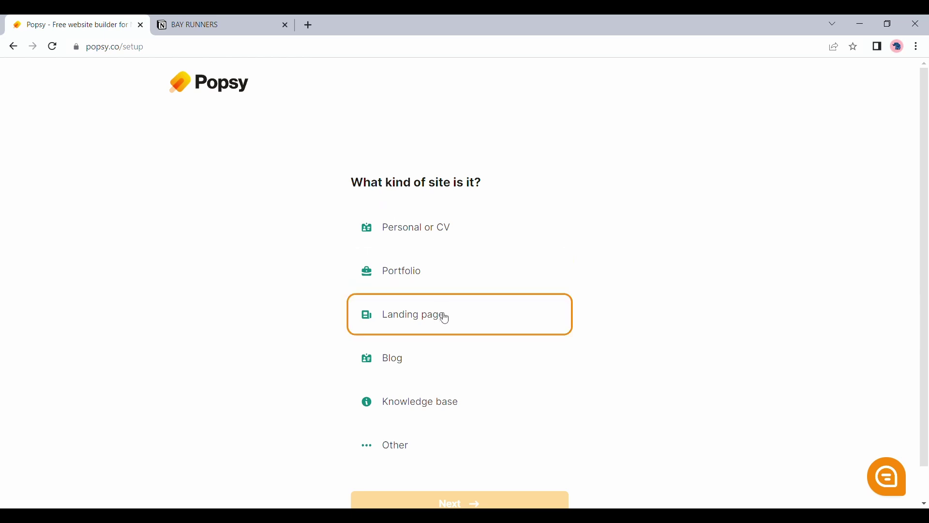
{"action": "left_click", "coordinate": [442, 319]}
{"action": "scroll", "coordinate": [446, 324], "scroll_direction": "down", "scroll_amount": 1}
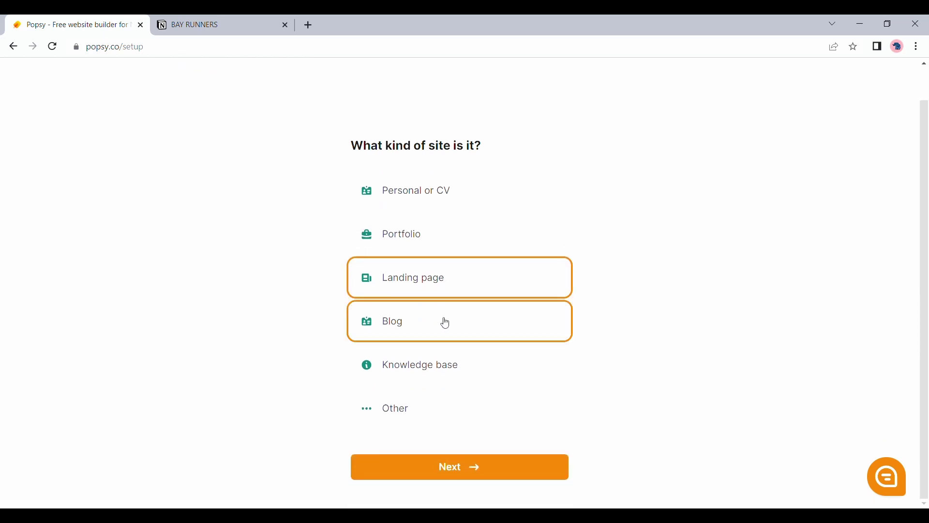
{"action": "left_click", "coordinate": [438, 469]}
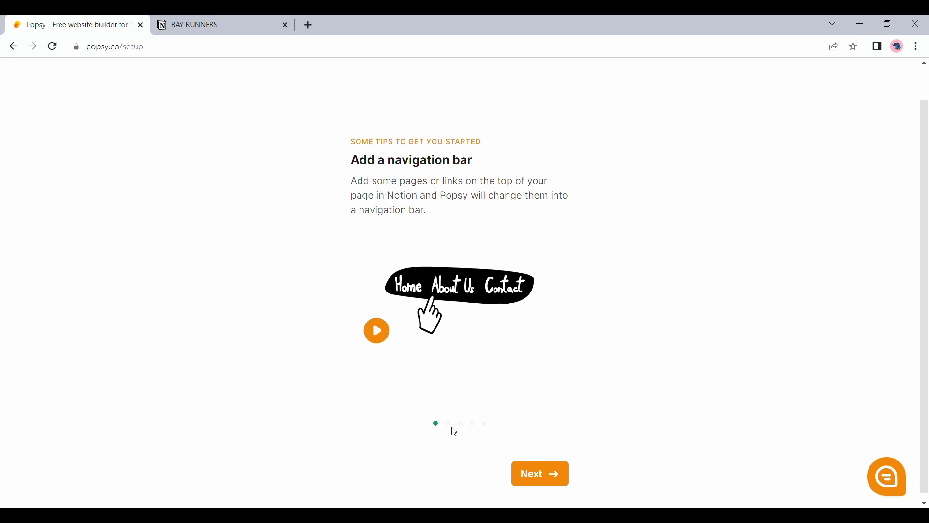
{"action": "left_click", "coordinate": [552, 474]}
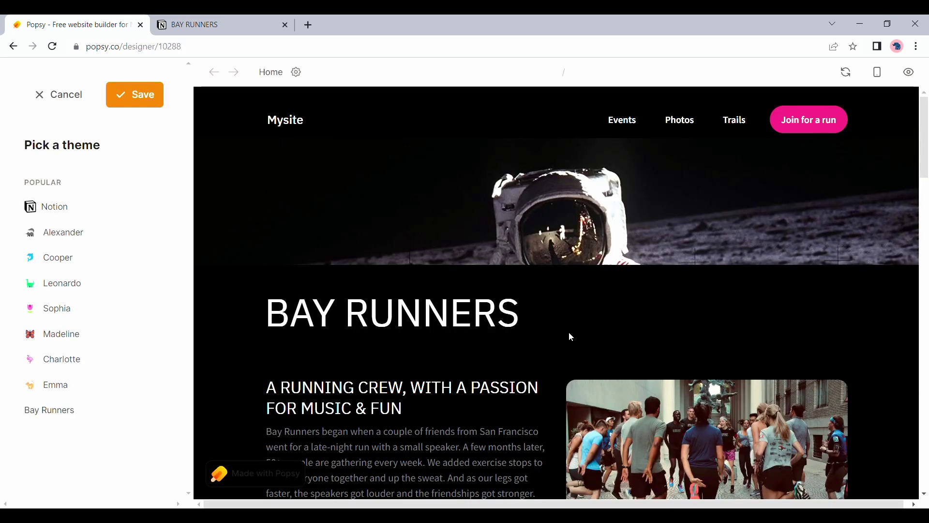
Scroll through the dark-themed BAY RUNNERS preview of Mysite, then reload it to the top.
{"action": "scroll", "coordinate": [571, 337], "scroll_direction": "down", "scroll_amount": 10}
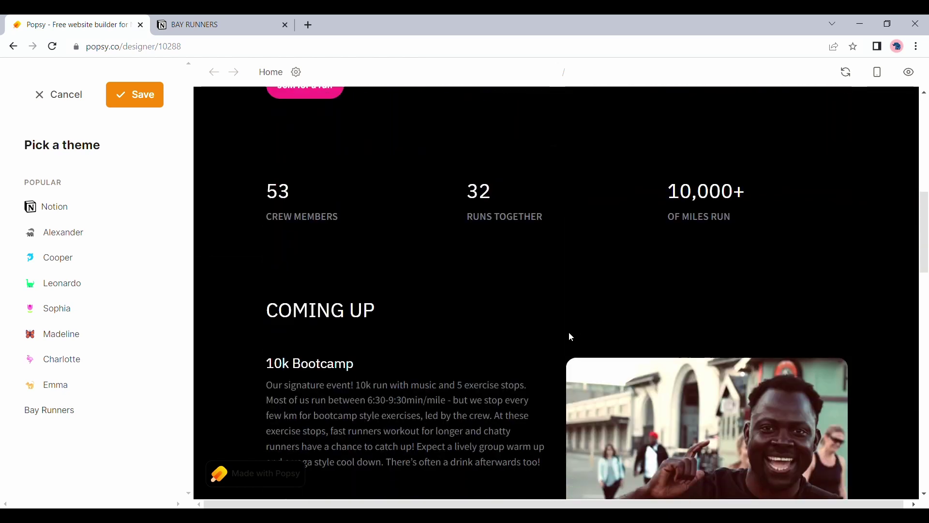
{"action": "scroll", "coordinate": [569, 337], "scroll_direction": "down", "scroll_amount": 10}
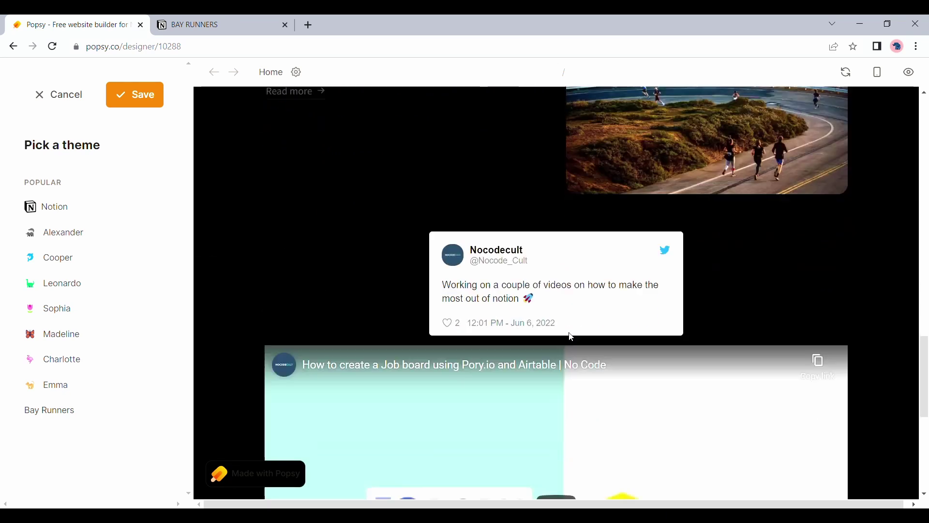
{"action": "scroll", "coordinate": [572, 337], "scroll_direction": "down", "scroll_amount": 5}
{"action": "scroll", "coordinate": [571, 337], "scroll_direction": "up", "scroll_amount": 3}
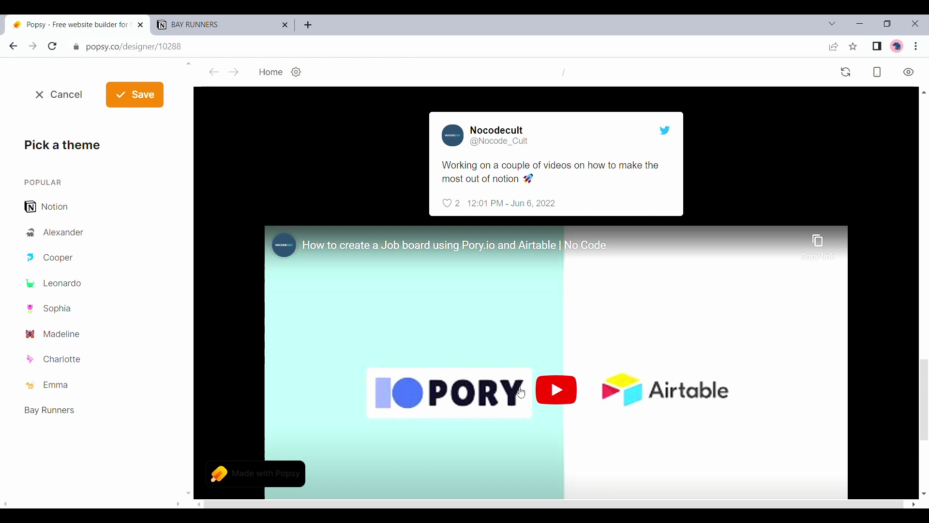
{"action": "scroll", "coordinate": [522, 393], "scroll_direction": "down", "scroll_amount": 5}
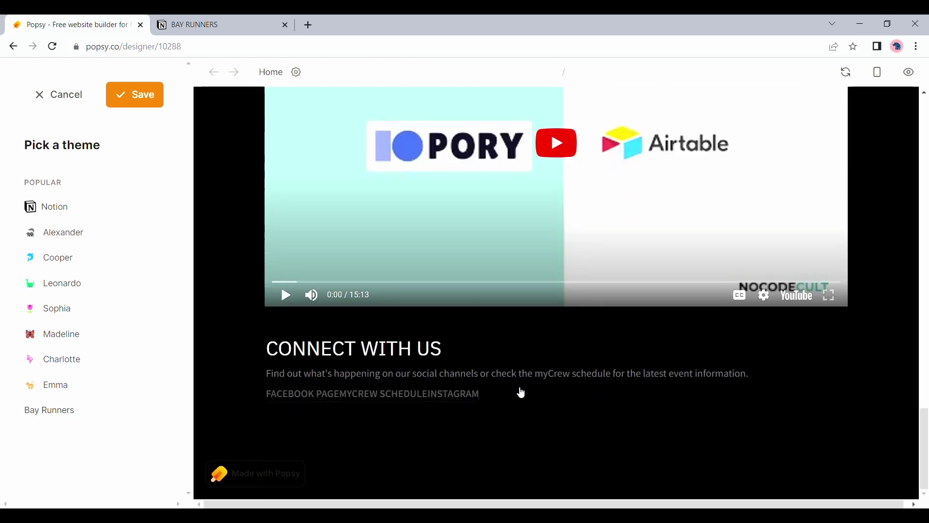
{"action": "left_click", "coordinate": [78, 244]}
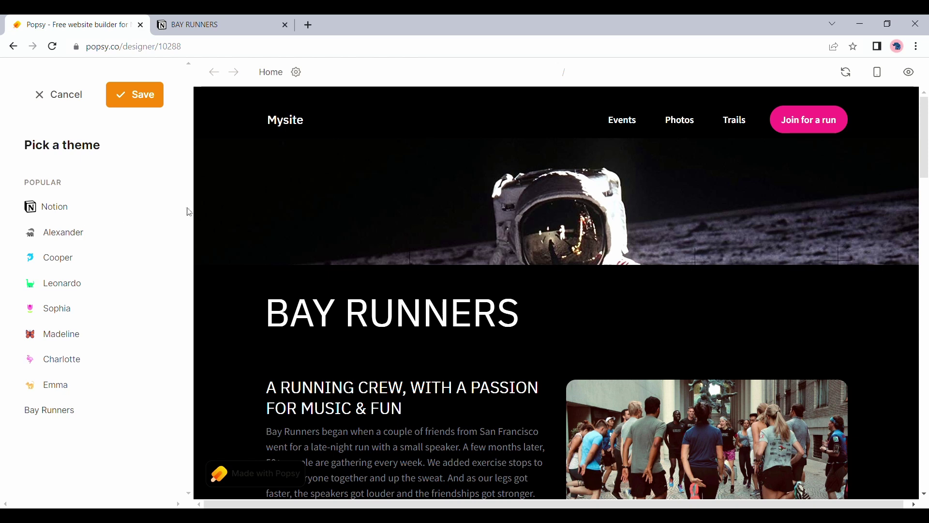
Apply and save the light Leonardo theme, then bring up the publishing options.
{"action": "left_click", "coordinate": [83, 290]}
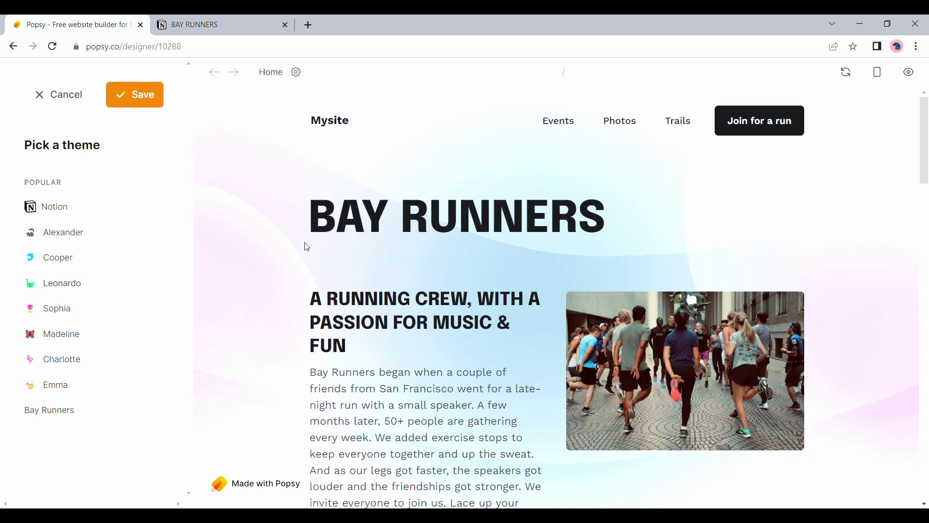
{"action": "scroll", "coordinate": [308, 247], "scroll_direction": "down", "scroll_amount": 20}
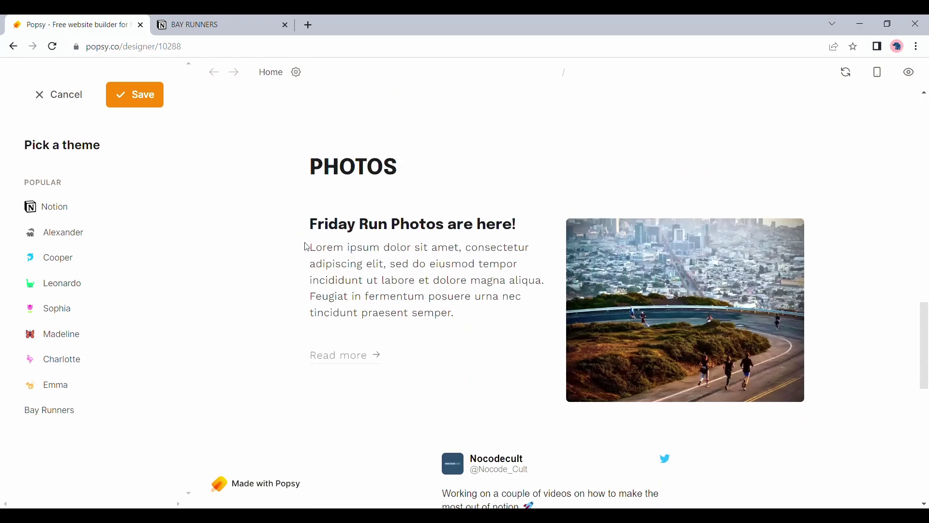
{"action": "scroll", "coordinate": [308, 247], "scroll_direction": "down", "scroll_amount": 5}
{"action": "scroll", "coordinate": [305, 244], "scroll_direction": "up", "scroll_amount": 10}
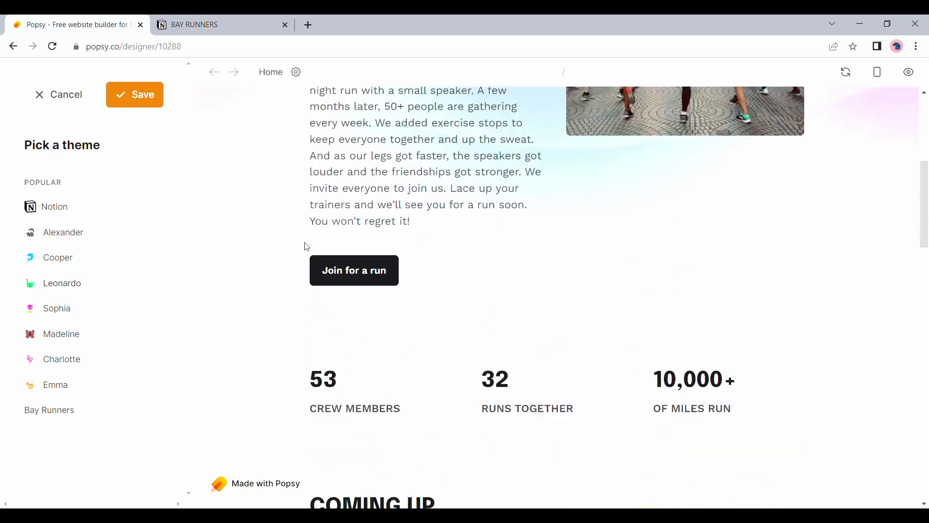
{"action": "left_click", "coordinate": [161, 103]}
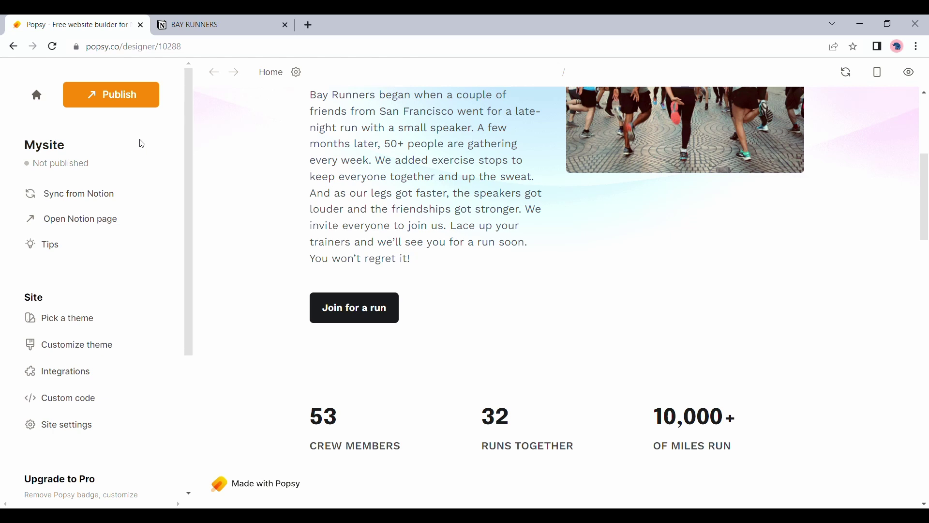
{"action": "left_click", "coordinate": [114, 100]}
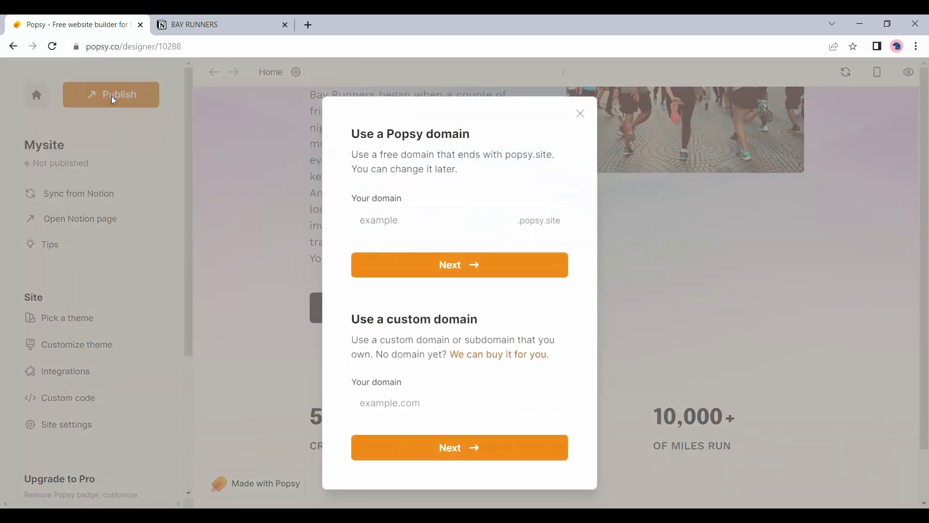
{"action": "left_click", "coordinate": [582, 113]}
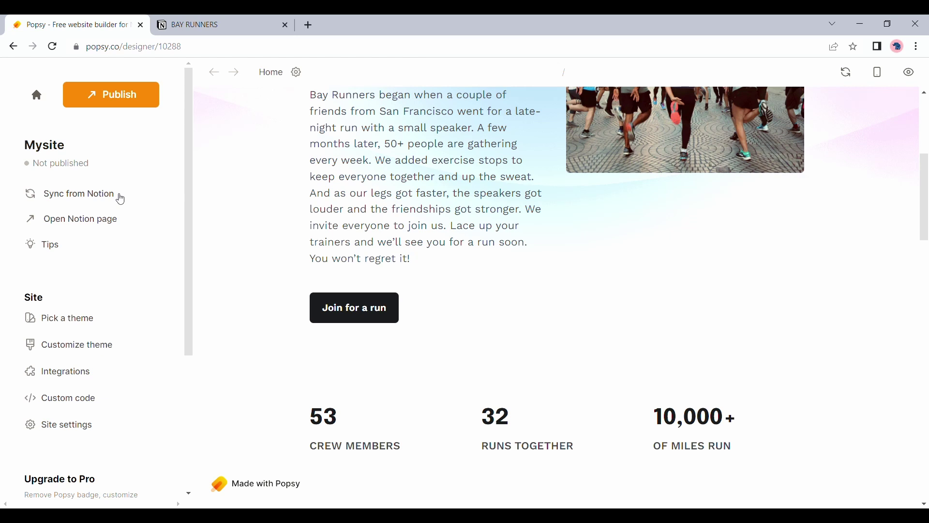
Enable showing the Notion cover image in theme customisation and save it.
{"action": "scroll", "coordinate": [128, 341], "scroll_direction": "down", "scroll_amount": 1}
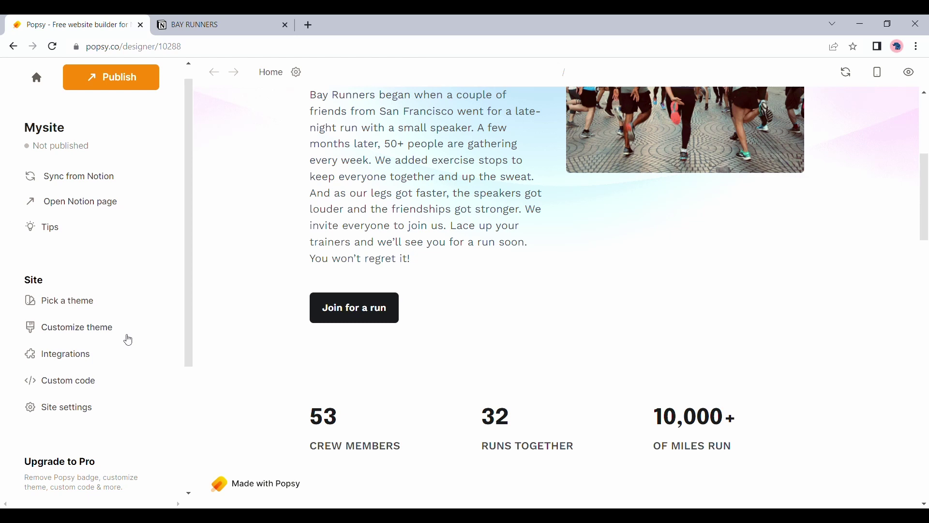
{"action": "left_click", "coordinate": [128, 340]}
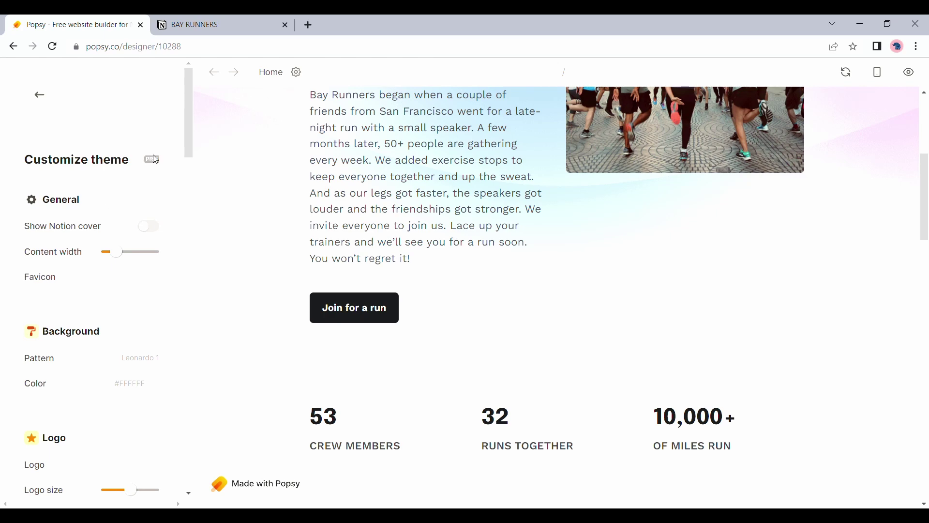
{"action": "left_click", "coordinate": [149, 226]}
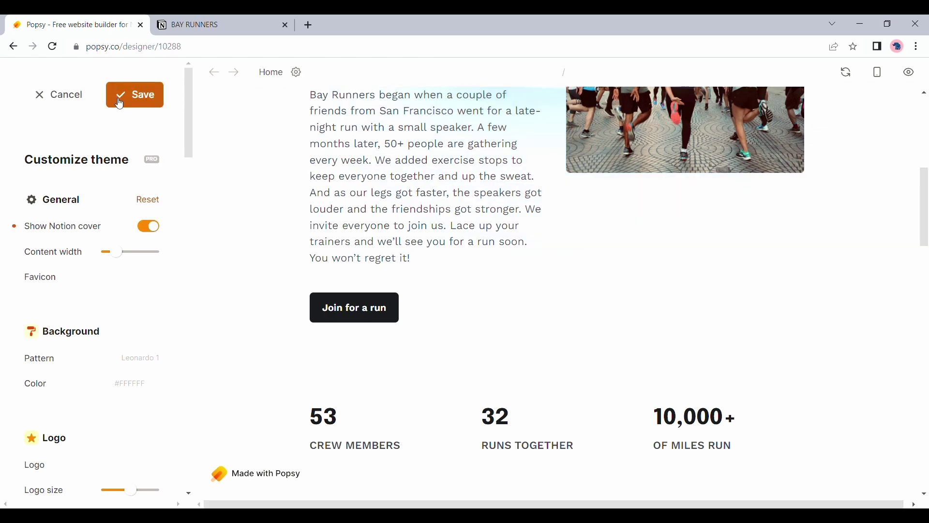
{"action": "left_click", "coordinate": [117, 98]}
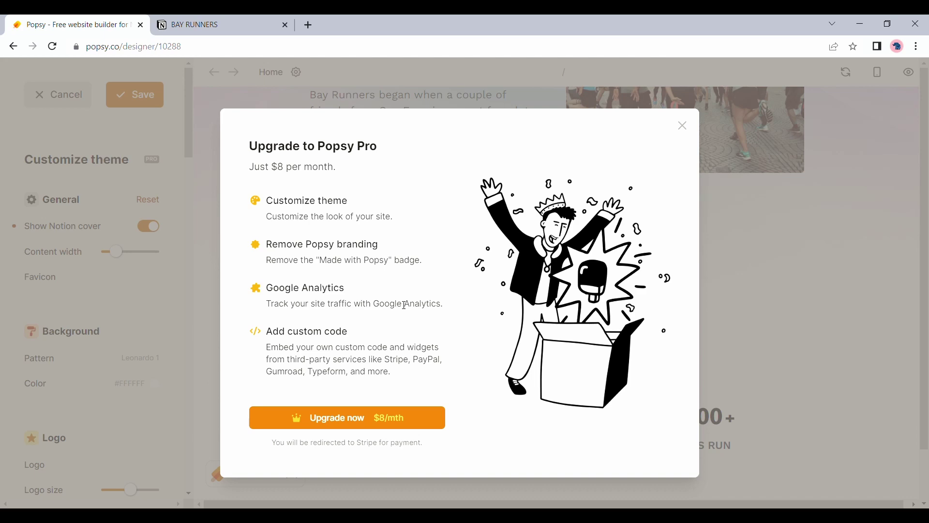
Dismiss the Pro upgrade offer and return to the main site menu.
{"action": "left_click", "coordinate": [683, 126]}
{"action": "left_click", "coordinate": [58, 94]}
{"action": "scroll", "coordinate": [77, 303], "scroll_direction": "down", "scroll_amount": 3}
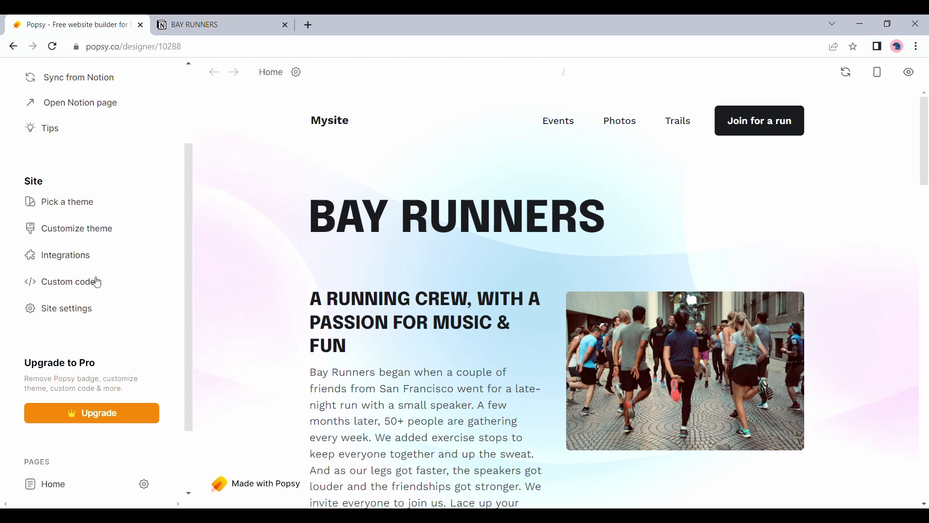
Upload the teal diamond icon as the site logo and favicon, then save the site settings.
{"action": "left_click", "coordinate": [81, 314]}
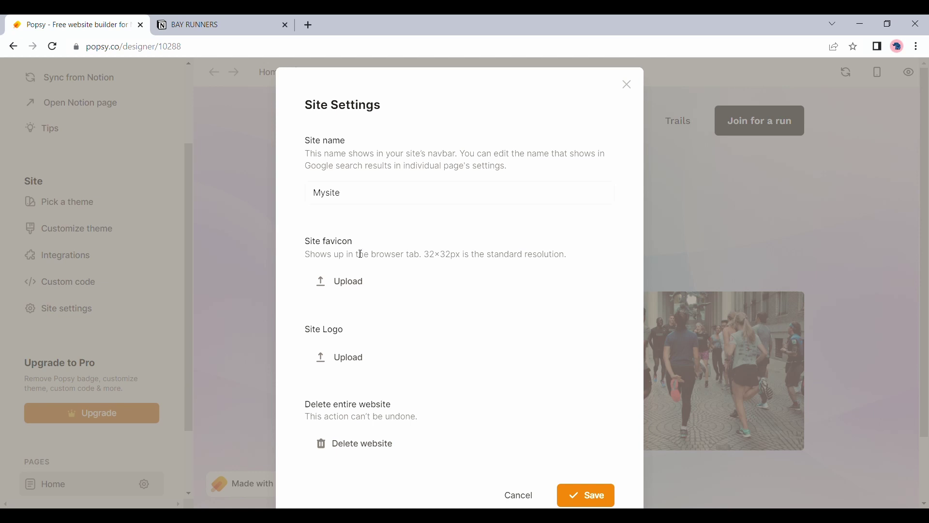
{"action": "left_click", "coordinate": [360, 363]}
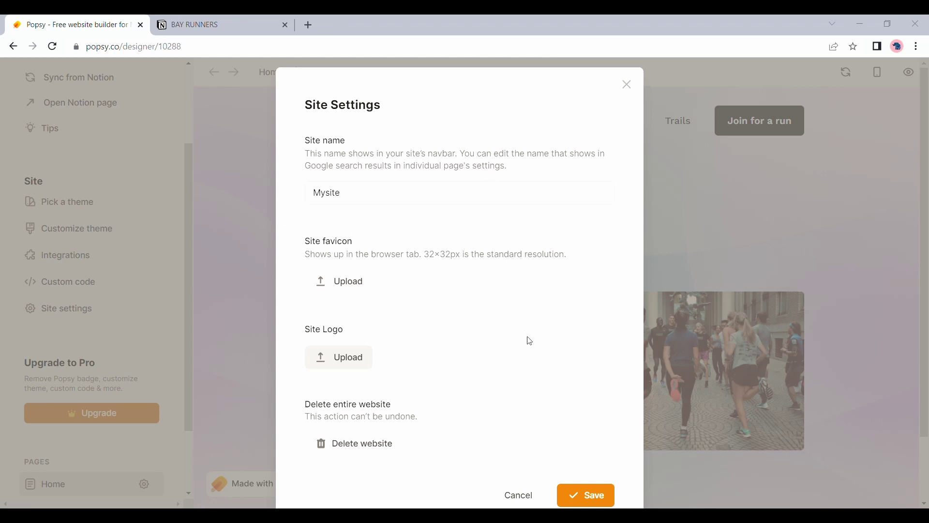
{"action": "key", "text": "Return"}
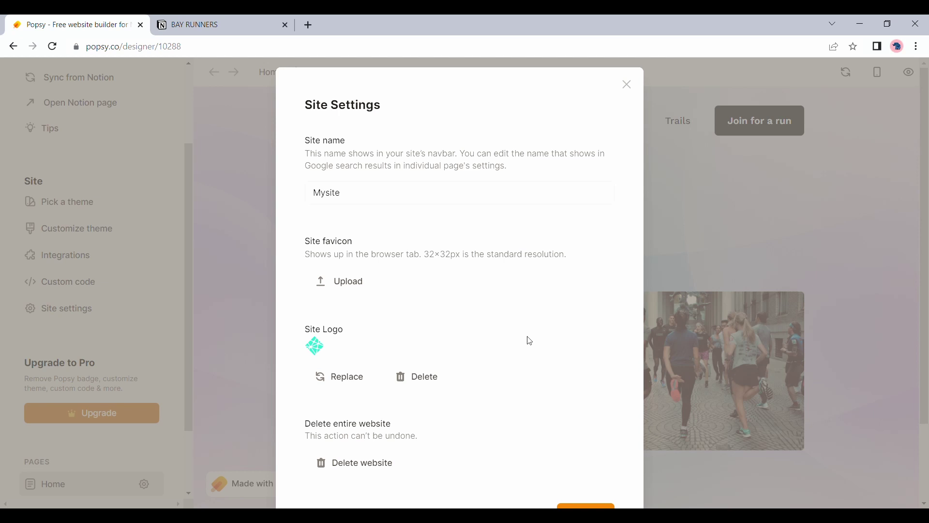
{"action": "scroll", "coordinate": [529, 341], "scroll_direction": "down", "scroll_amount": 2}
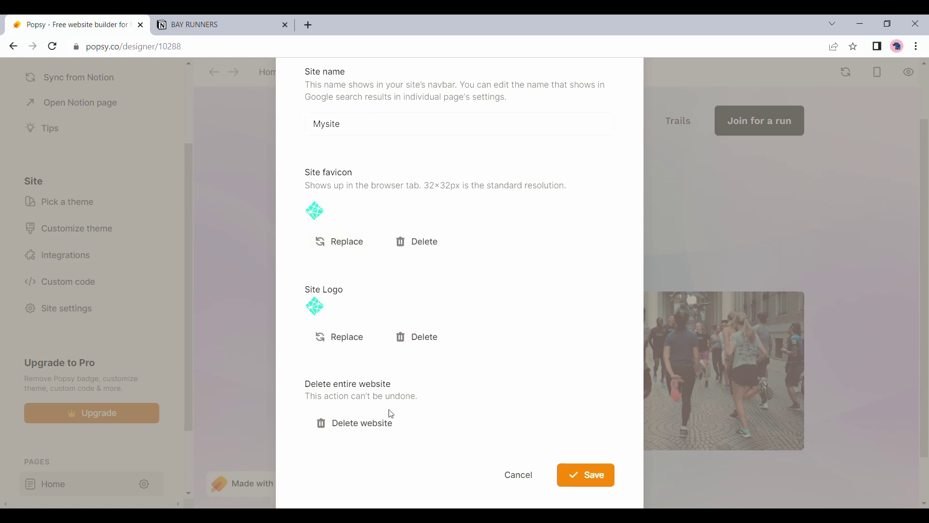
{"action": "left_click", "coordinate": [602, 479]}
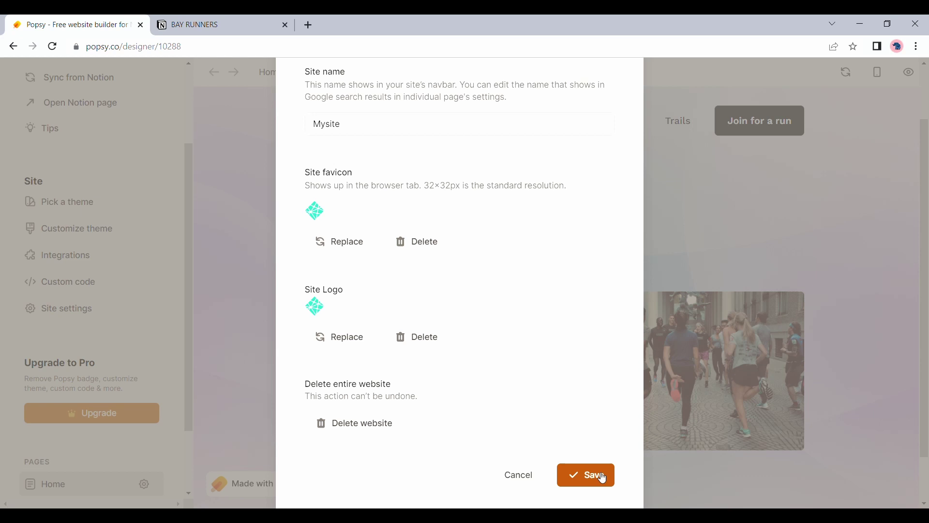
{"action": "left_click", "coordinate": [603, 478]}
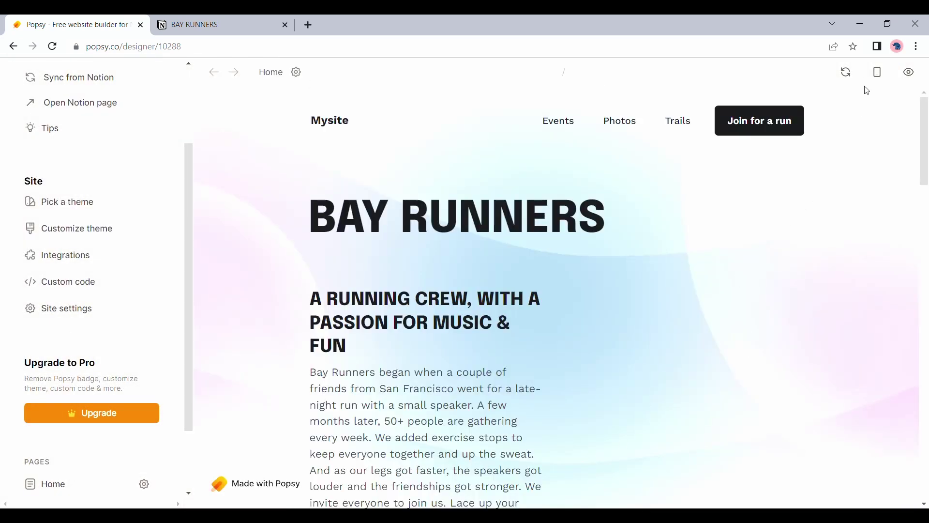
{"action": "left_click", "coordinate": [912, 72]}
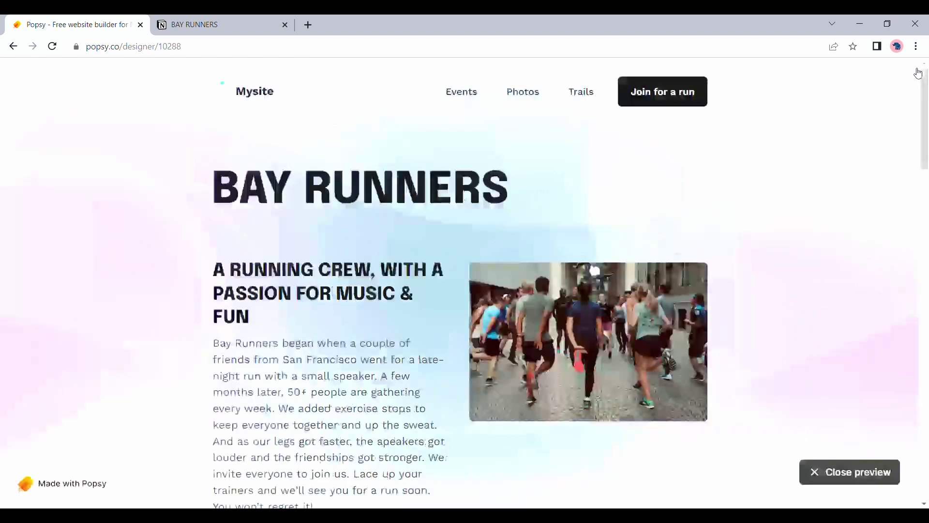
{"action": "scroll", "coordinate": [825, 291], "scroll_direction": "down", "scroll_amount": 2}
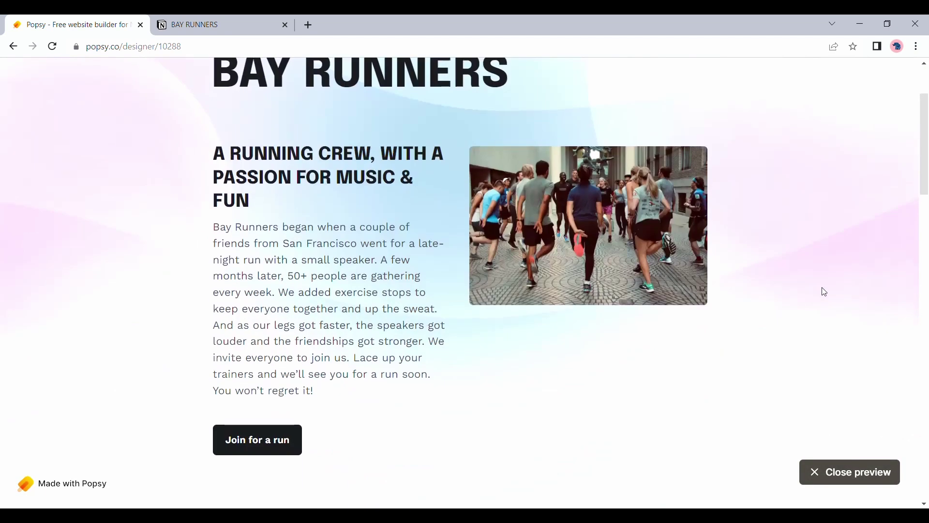
{"action": "scroll", "coordinate": [824, 292], "scroll_direction": "down", "scroll_amount": 15}
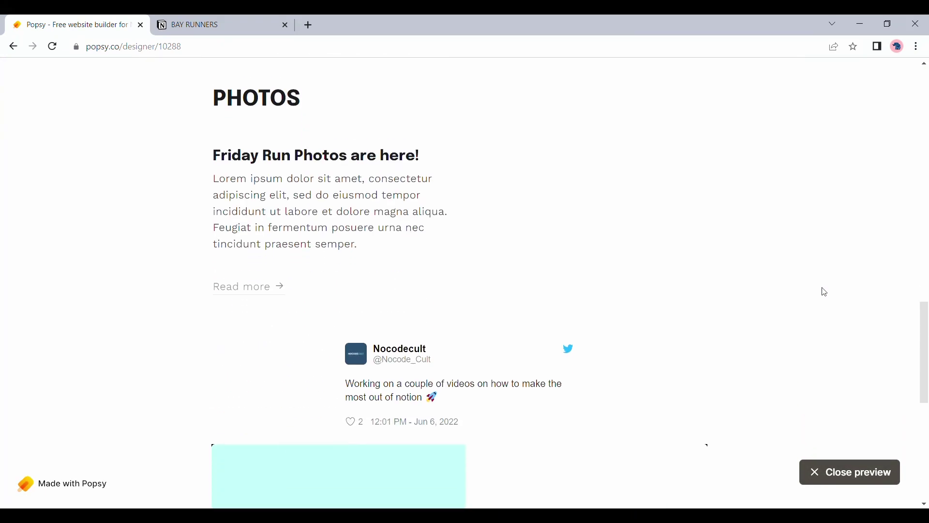
{"action": "scroll", "coordinate": [825, 292], "scroll_direction": "down", "scroll_amount": 8}
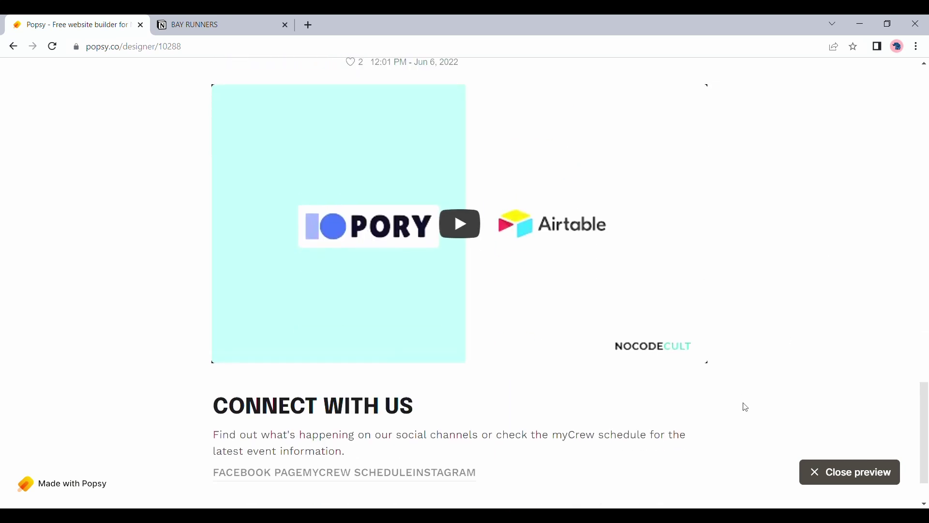
{"action": "scroll", "coordinate": [746, 408], "scroll_direction": "up", "scroll_amount": 20}
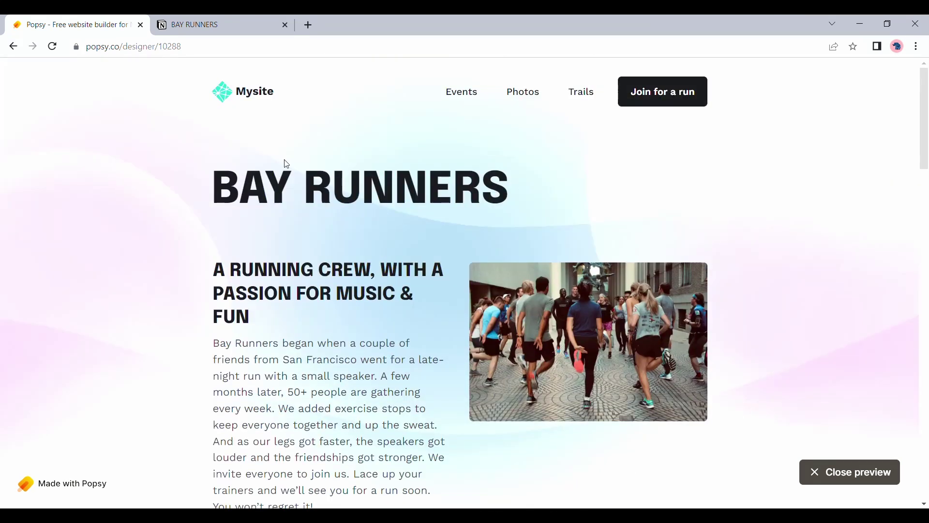
{"action": "key", "text": "Escape"}
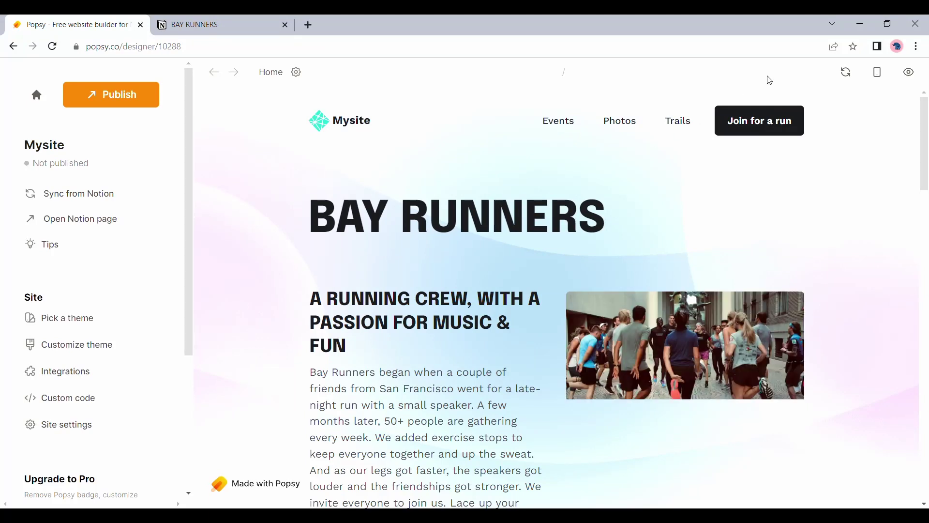
{"action": "left_click", "coordinate": [878, 72]}
{"action": "scroll", "coordinate": [560, 207], "scroll_direction": "down", "scroll_amount": 10}
{"action": "scroll", "coordinate": [560, 207], "scroll_direction": "up", "scroll_amount": 10}
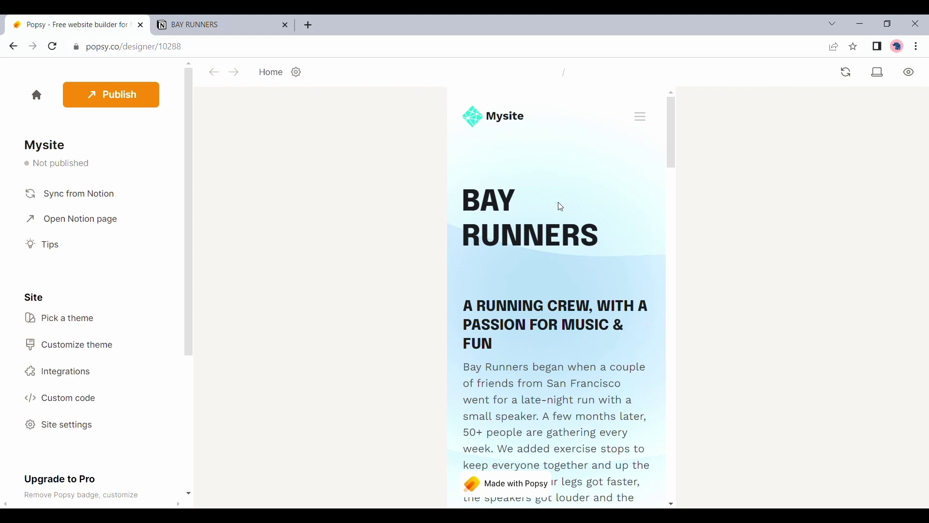
{"action": "scroll", "coordinate": [560, 207], "scroll_direction": "down", "scroll_amount": 8}
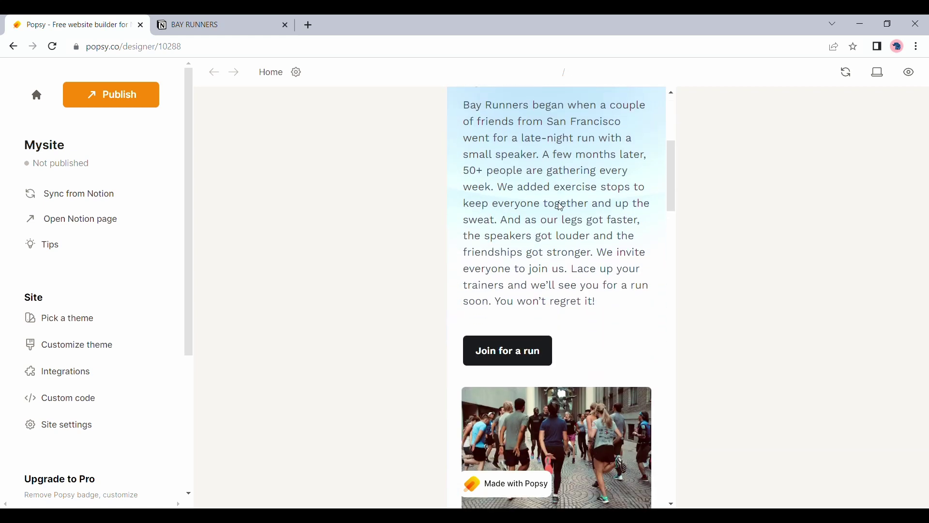
{"action": "scroll", "coordinate": [561, 206], "scroll_direction": "up", "scroll_amount": 8}
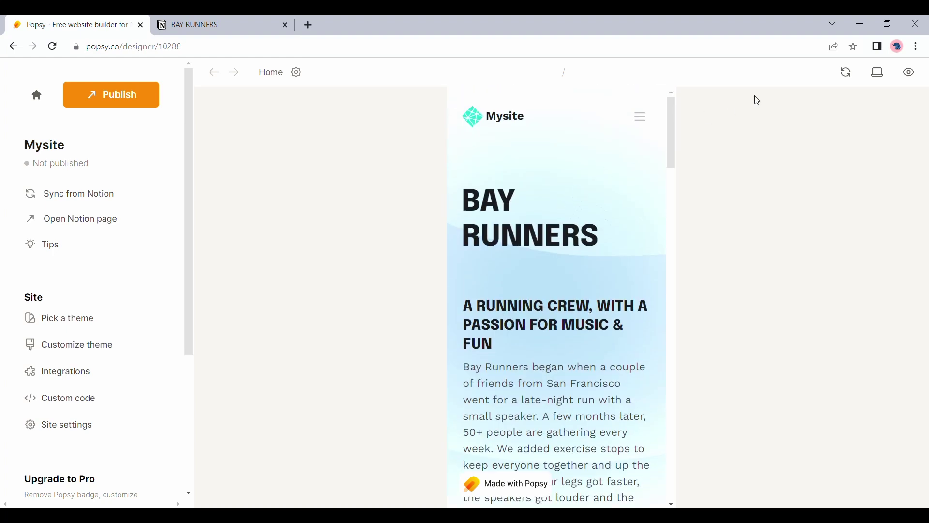
{"action": "left_click", "coordinate": [881, 75]}
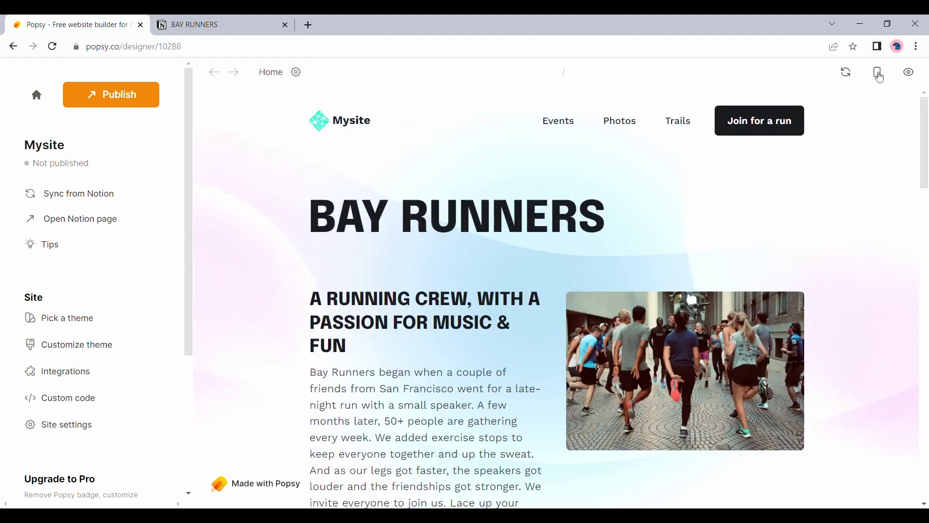
{"action": "scroll", "coordinate": [454, 96], "scroll_direction": "down", "scroll_amount": 3}
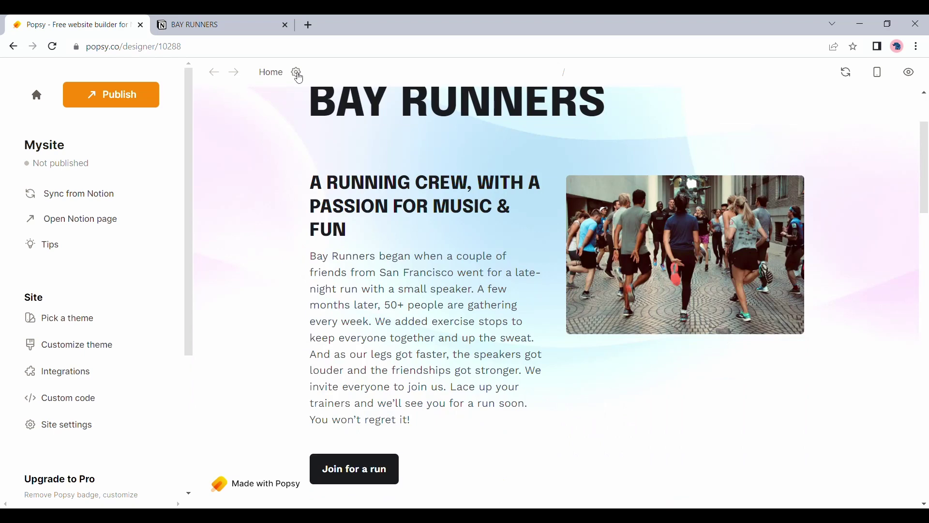
{"action": "left_click", "coordinate": [298, 75]}
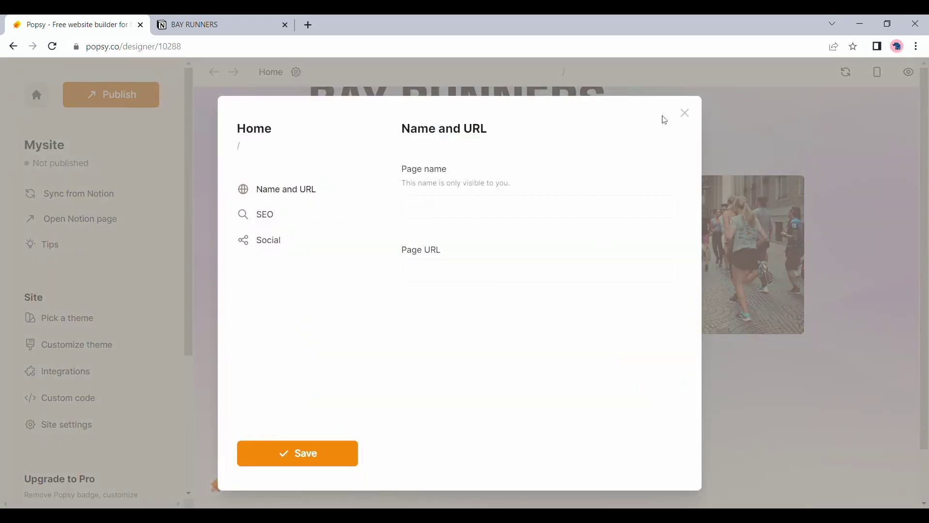
{"action": "left_click", "coordinate": [685, 114]}
{"action": "scroll", "coordinate": [425, 174], "scroll_direction": "up", "scroll_amount": 3}
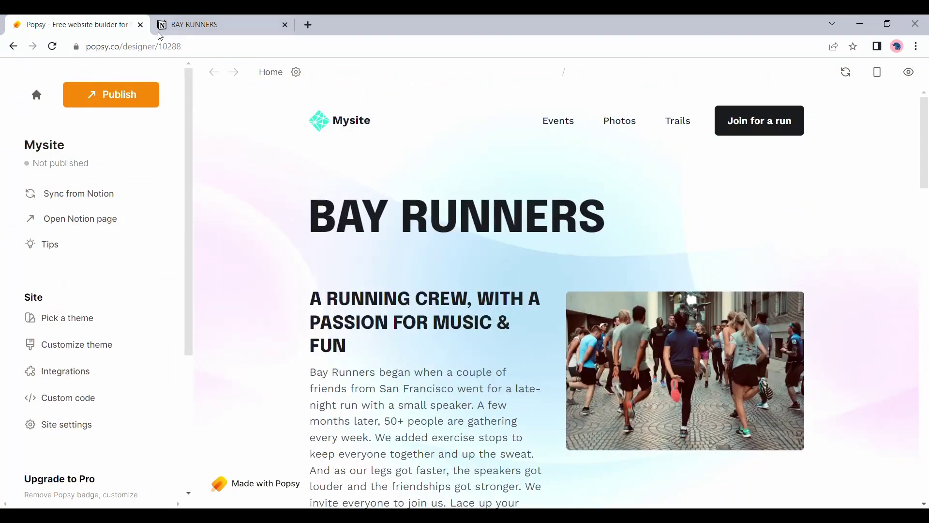
{"action": "left_click", "coordinate": [298, 75]}
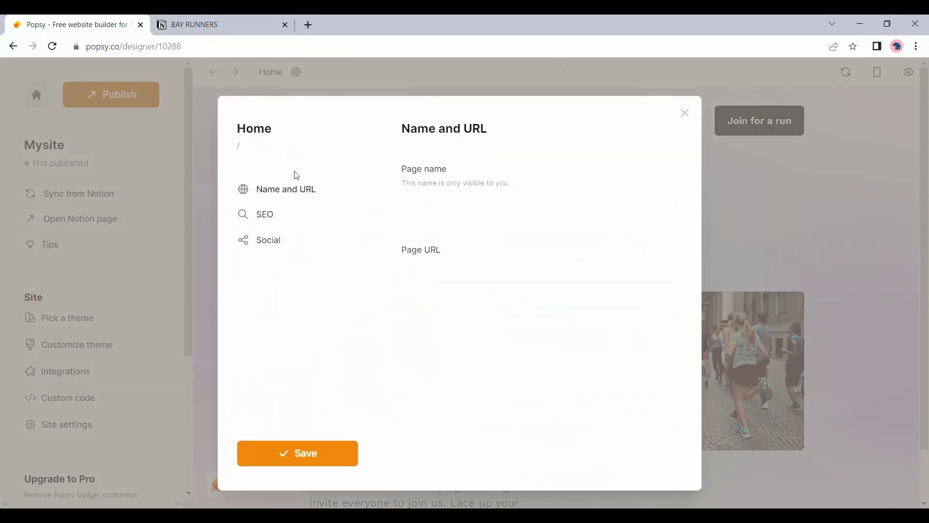
{"action": "left_click", "coordinate": [299, 215]}
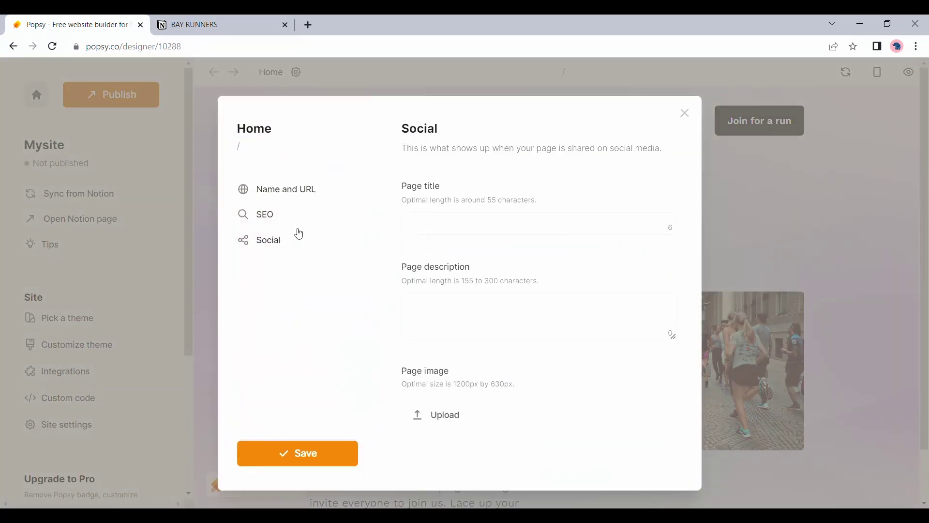
{"action": "left_click", "coordinate": [687, 114]}
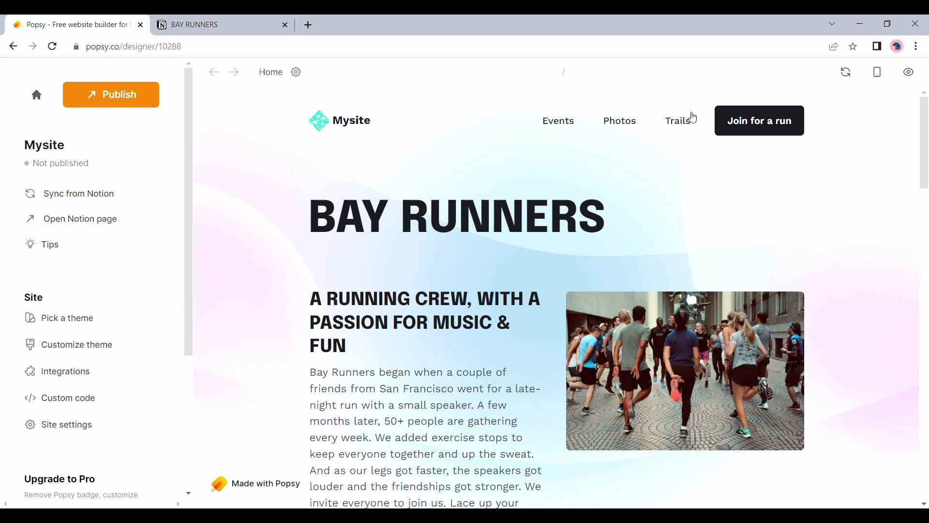
{"action": "left_click", "coordinate": [213, 73]}
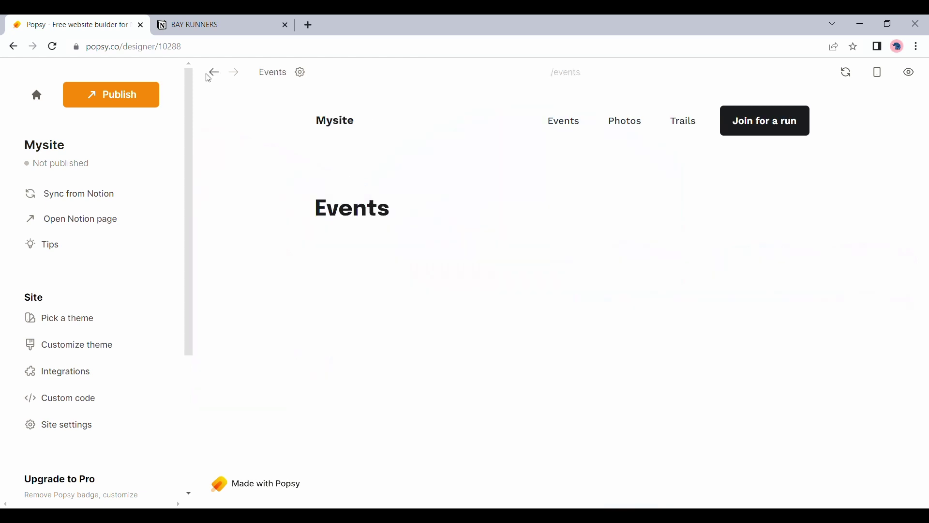
{"action": "left_click", "coordinate": [214, 73]}
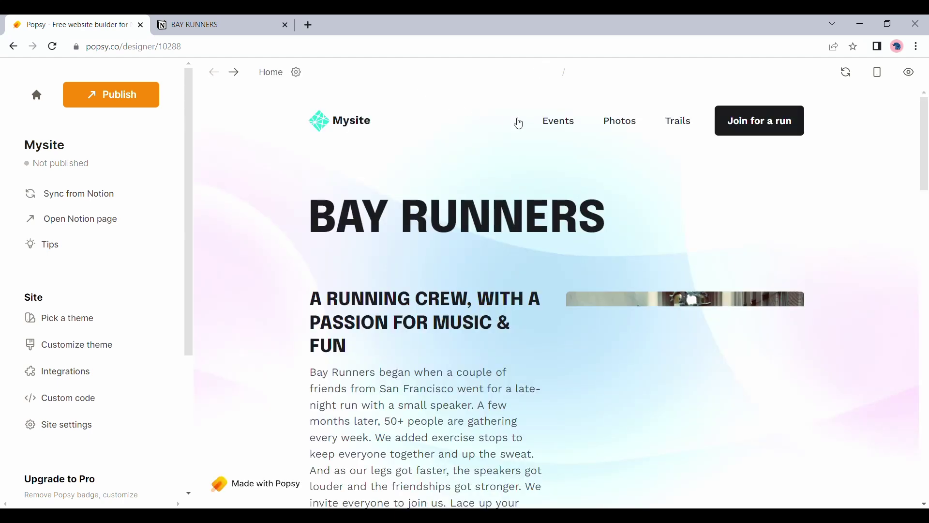
{"action": "left_click", "coordinate": [574, 122]}
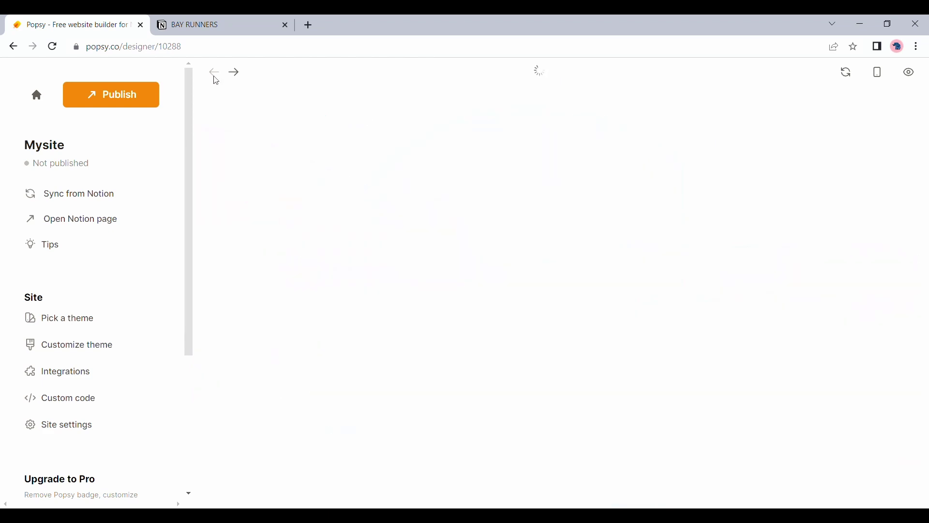